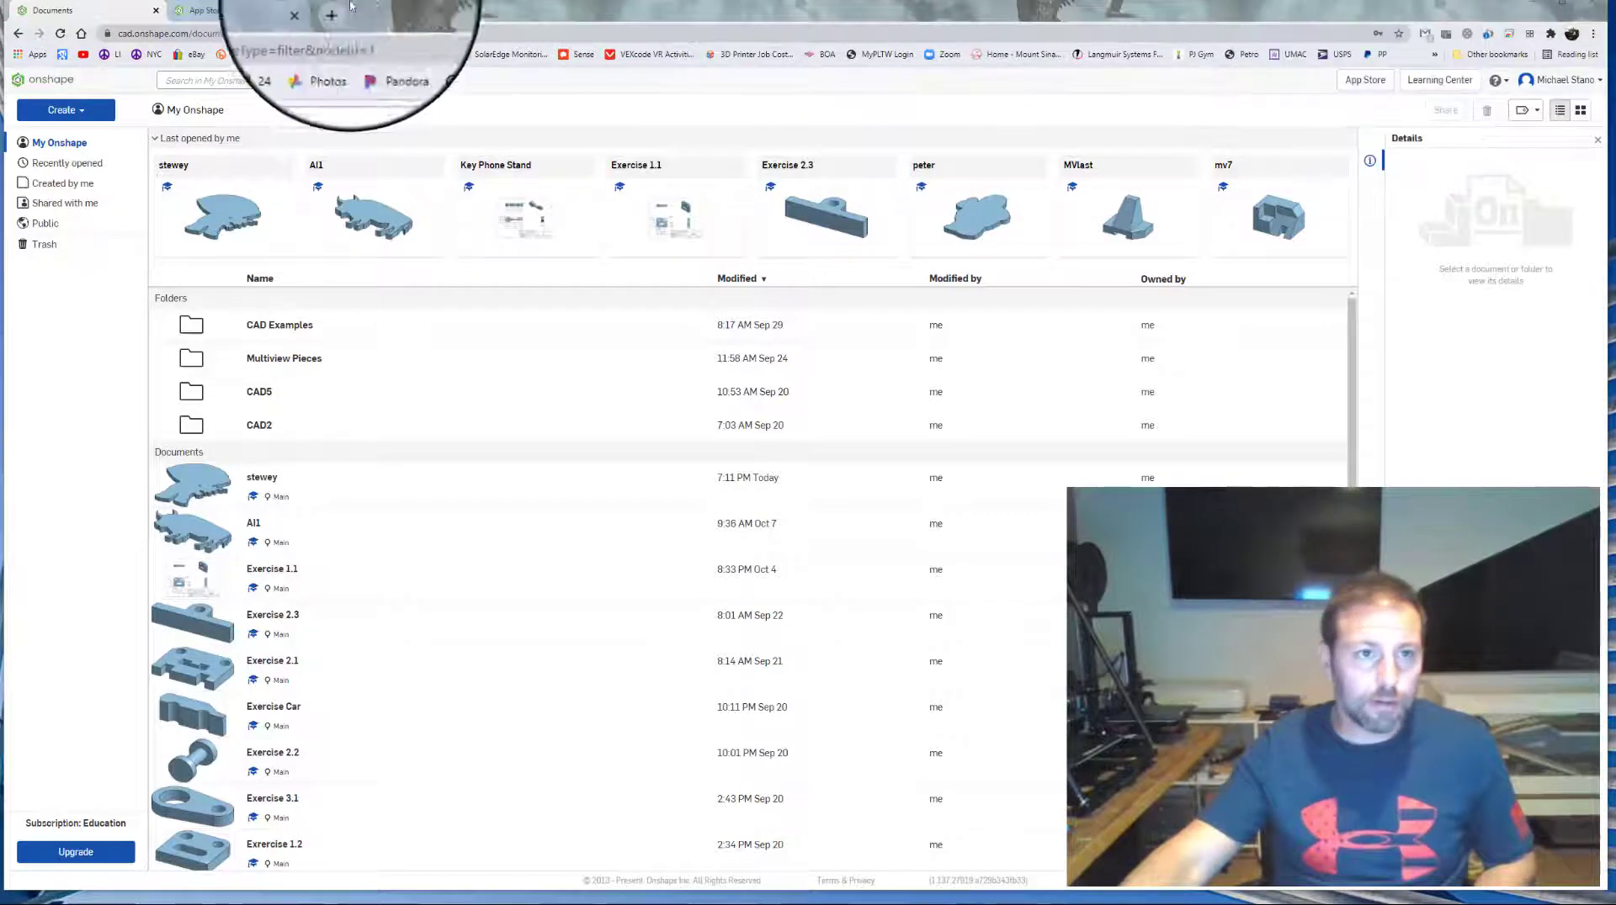
Open the Kiri:Moto app page from the App Store's CAM category.
left_click(226, 10)
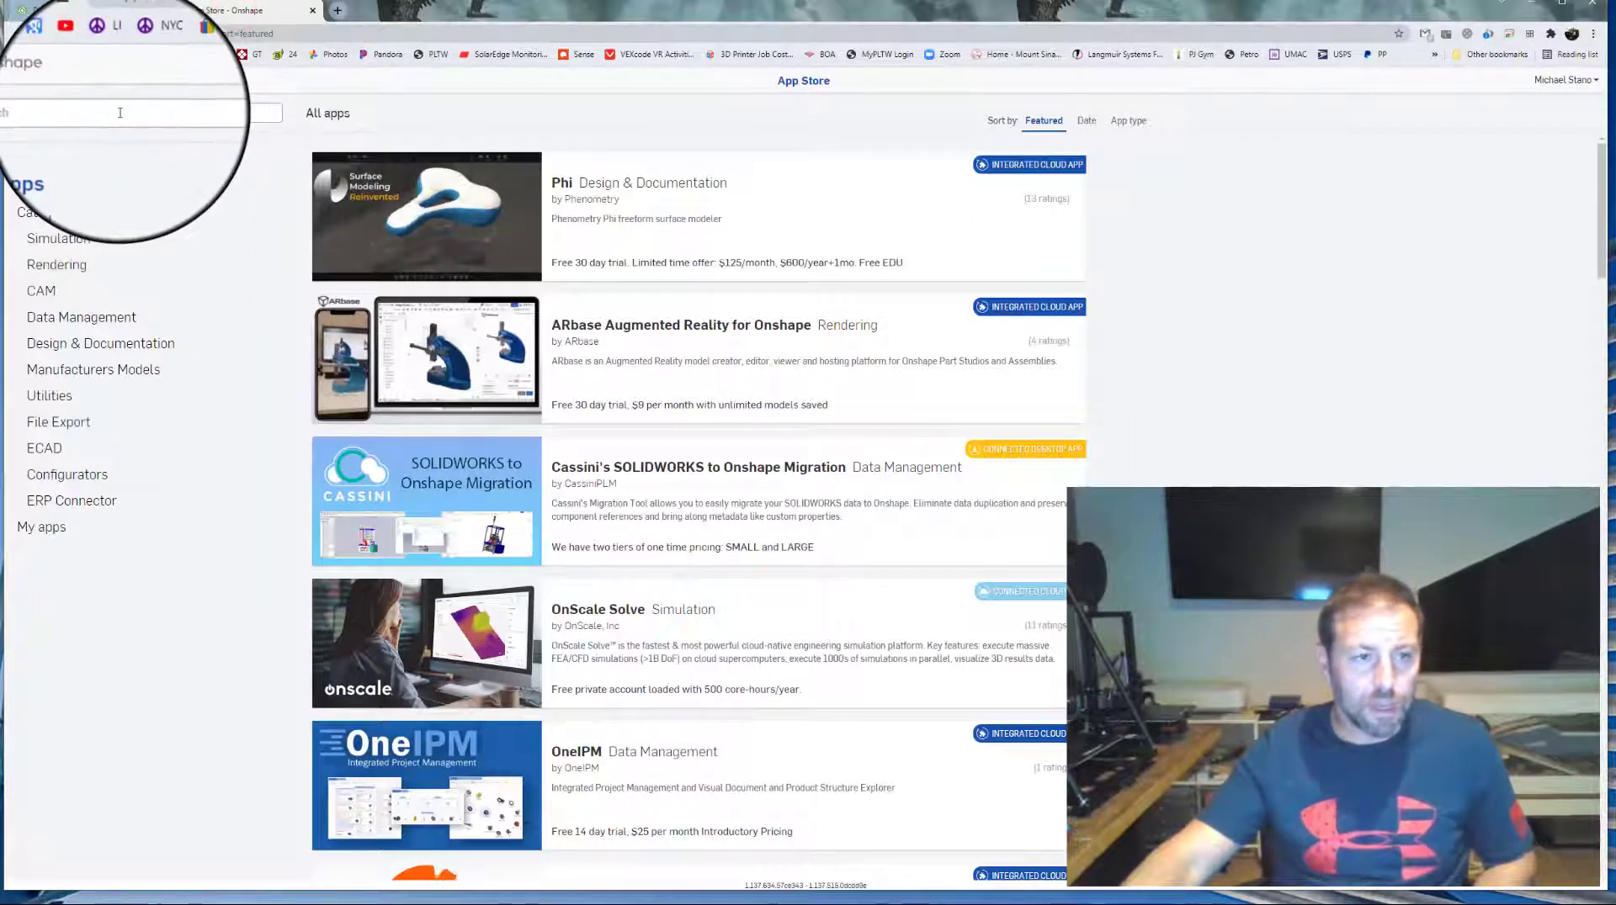
left_click(42, 291)
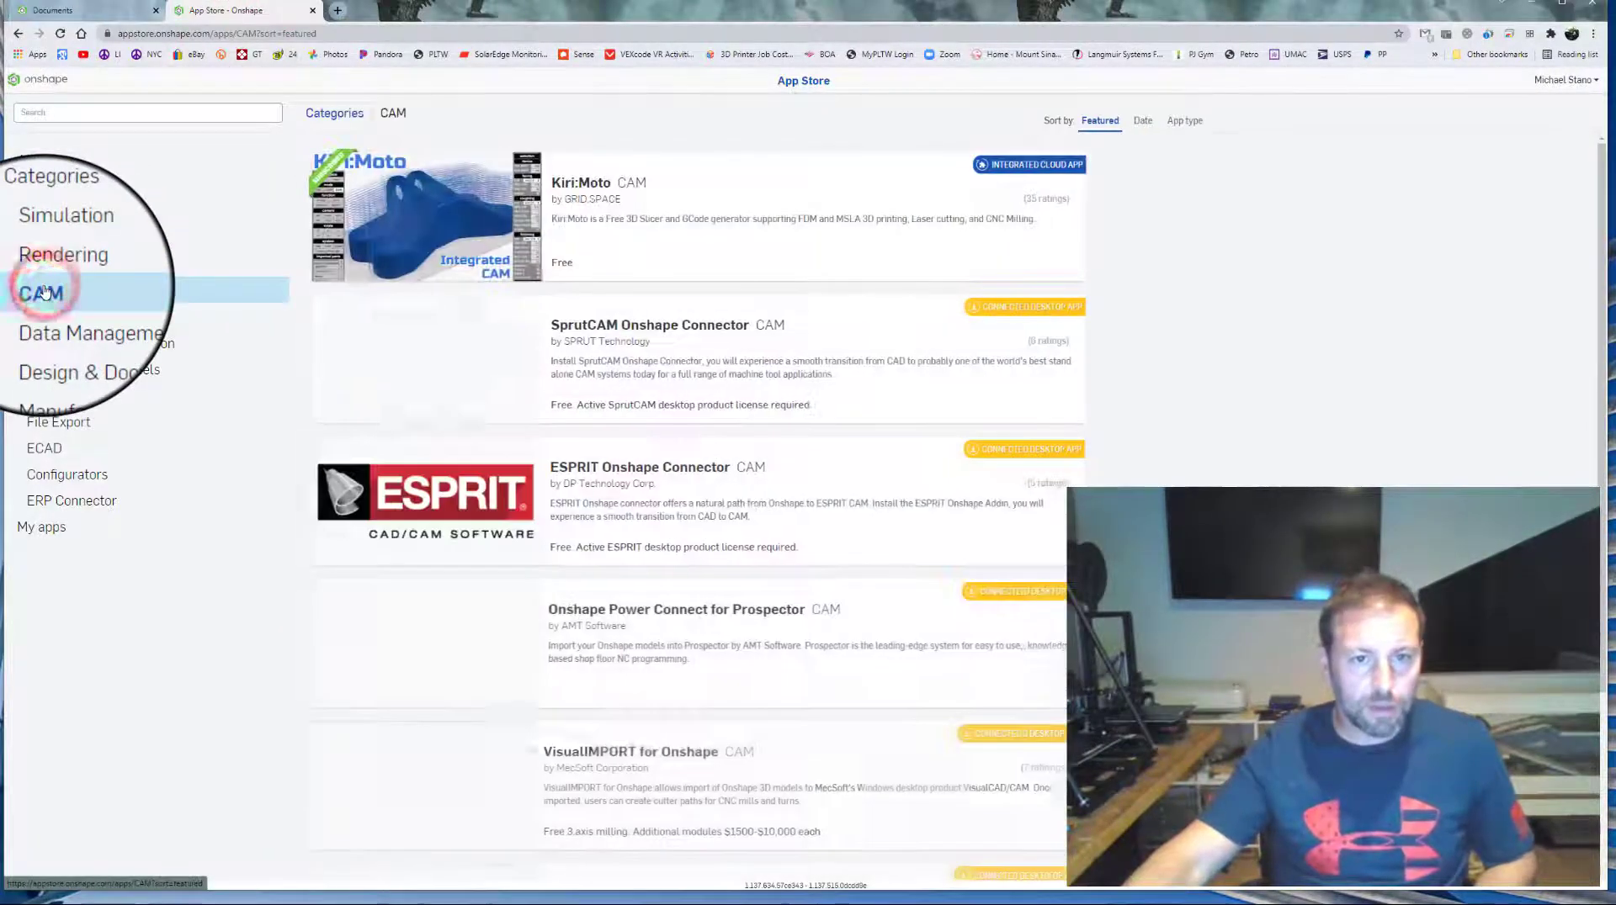
left_click(787, 216)
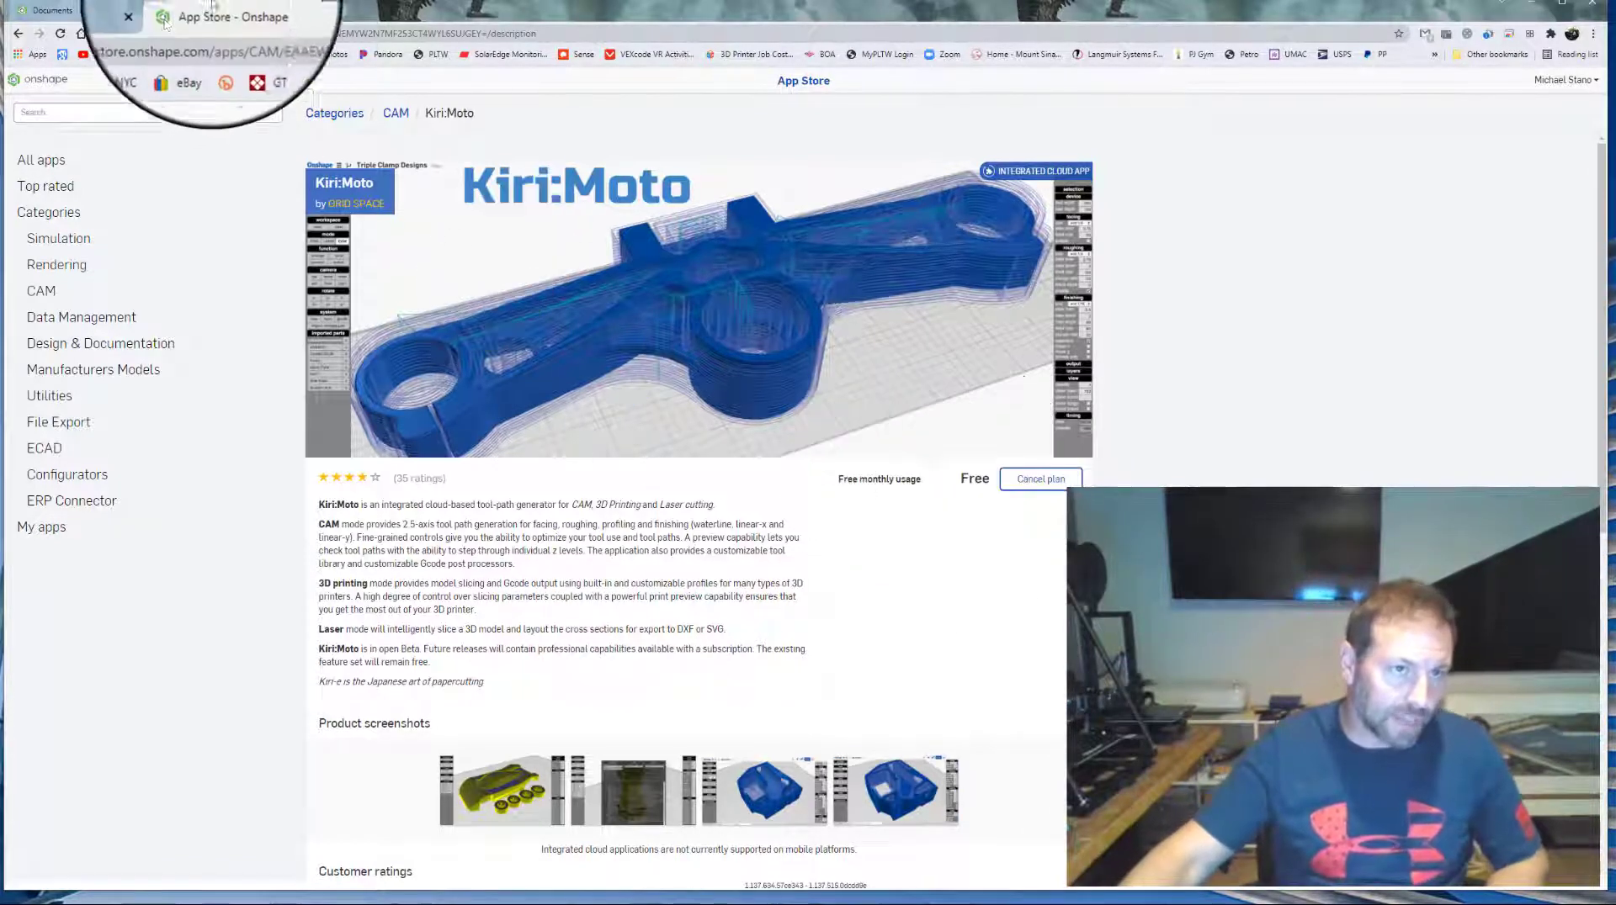
Return to the My Onshape documents list via the Documents tab.
left_click(76, 11)
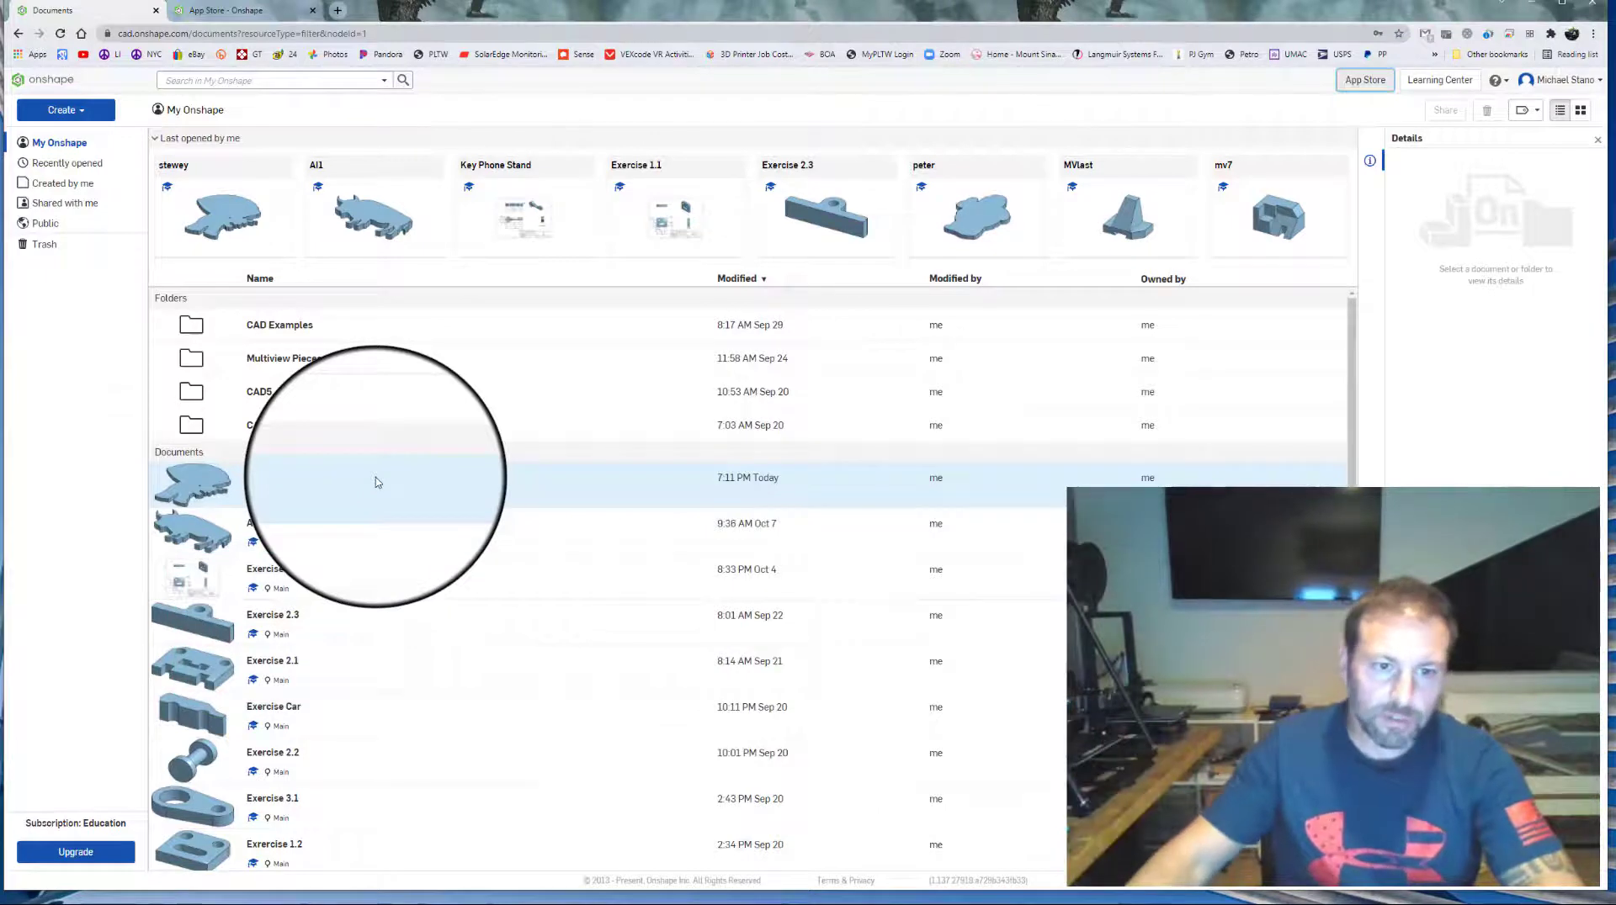
Open stewey, dismiss the Kiri:Moto help and part panels, and inspect Part Studio 1's extruded part.
double_click(368, 486)
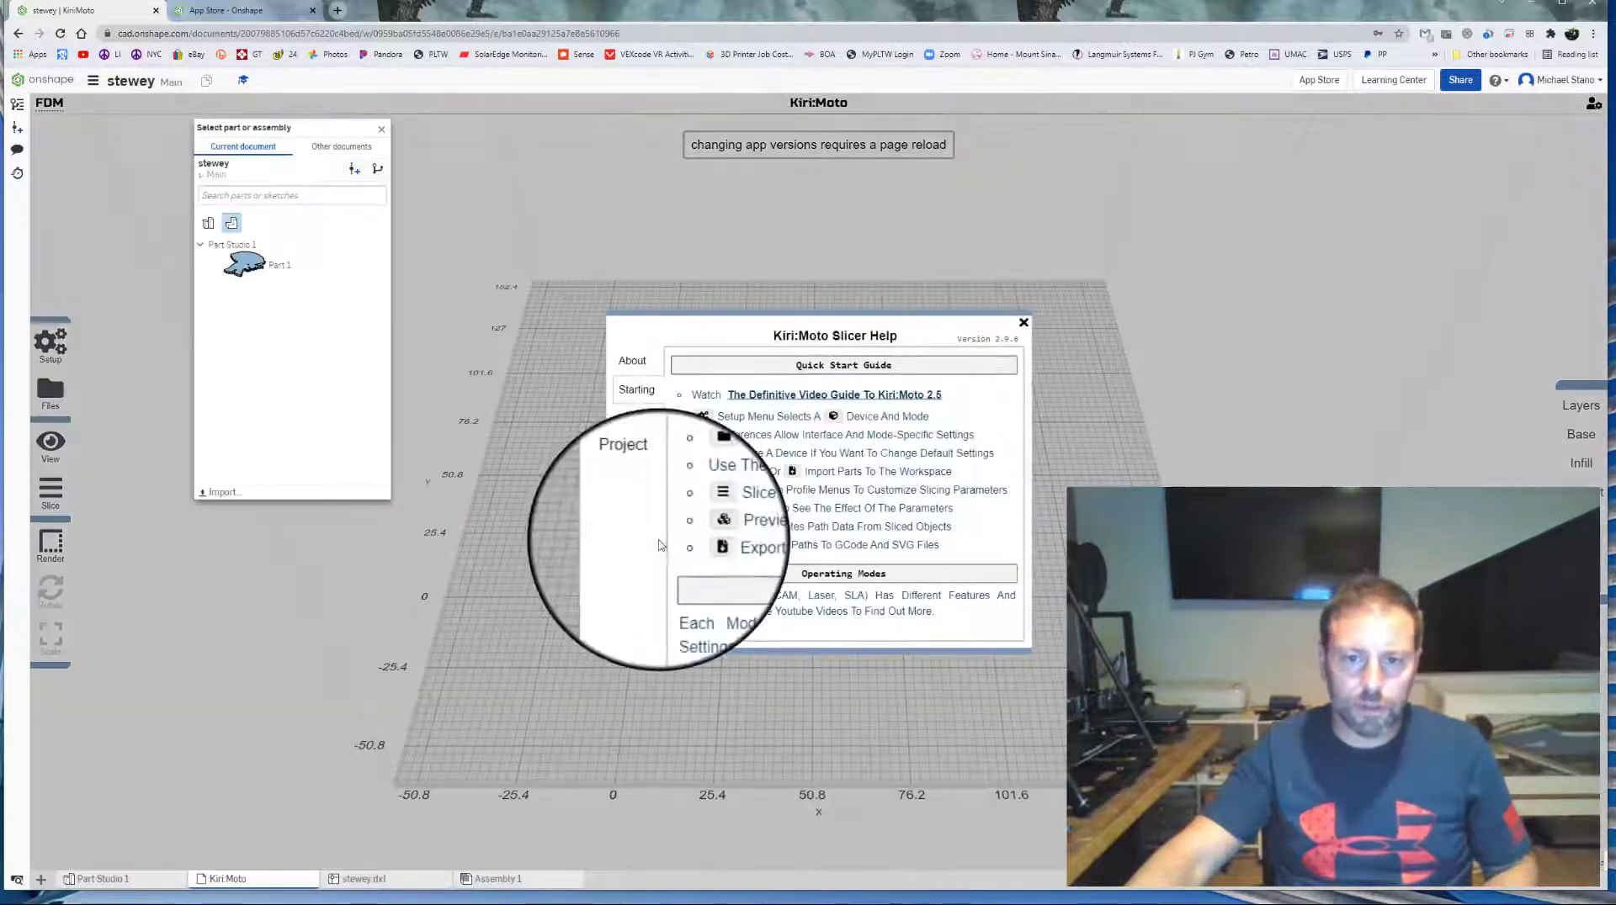
left_click(1023, 324)
left_click(383, 134)
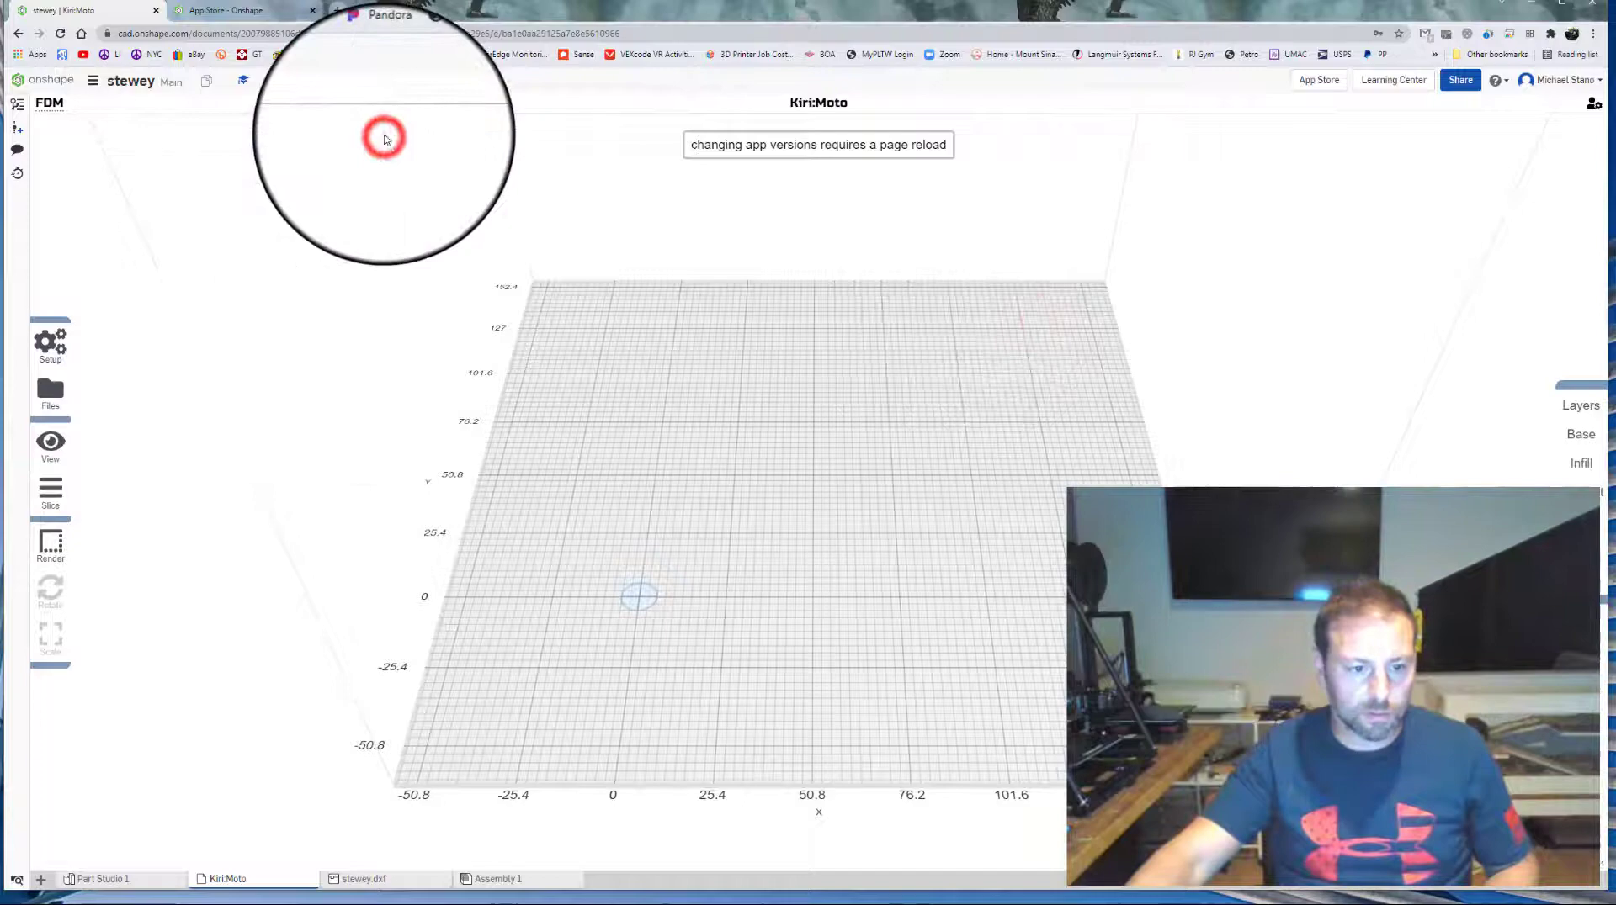
left_click(124, 879)
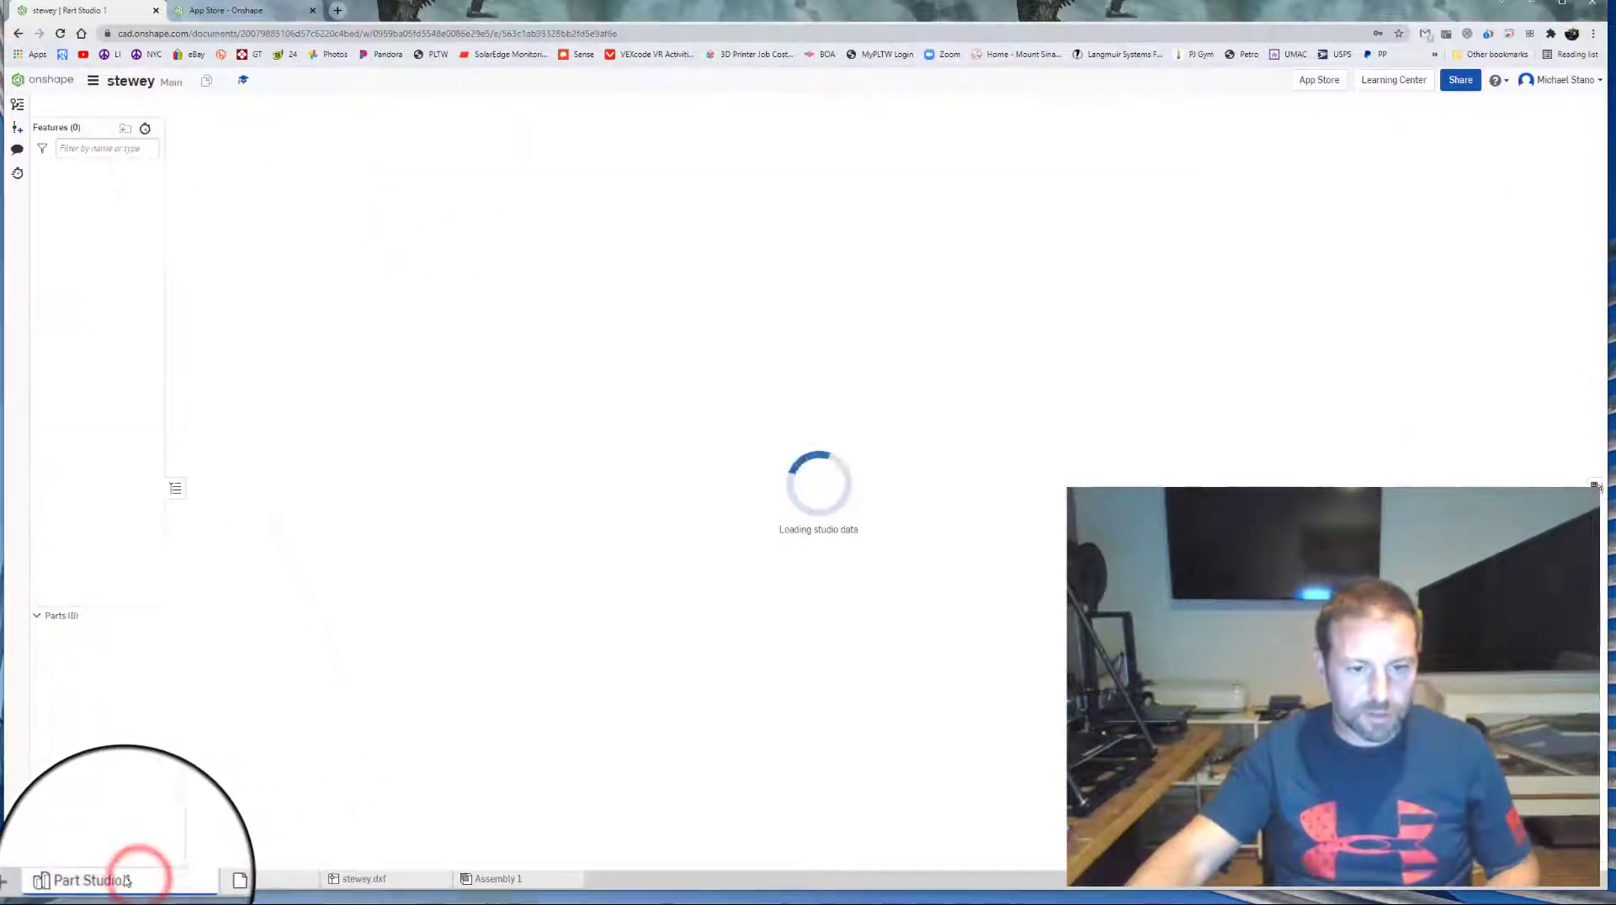
scroll(865, 566, "up", 3)
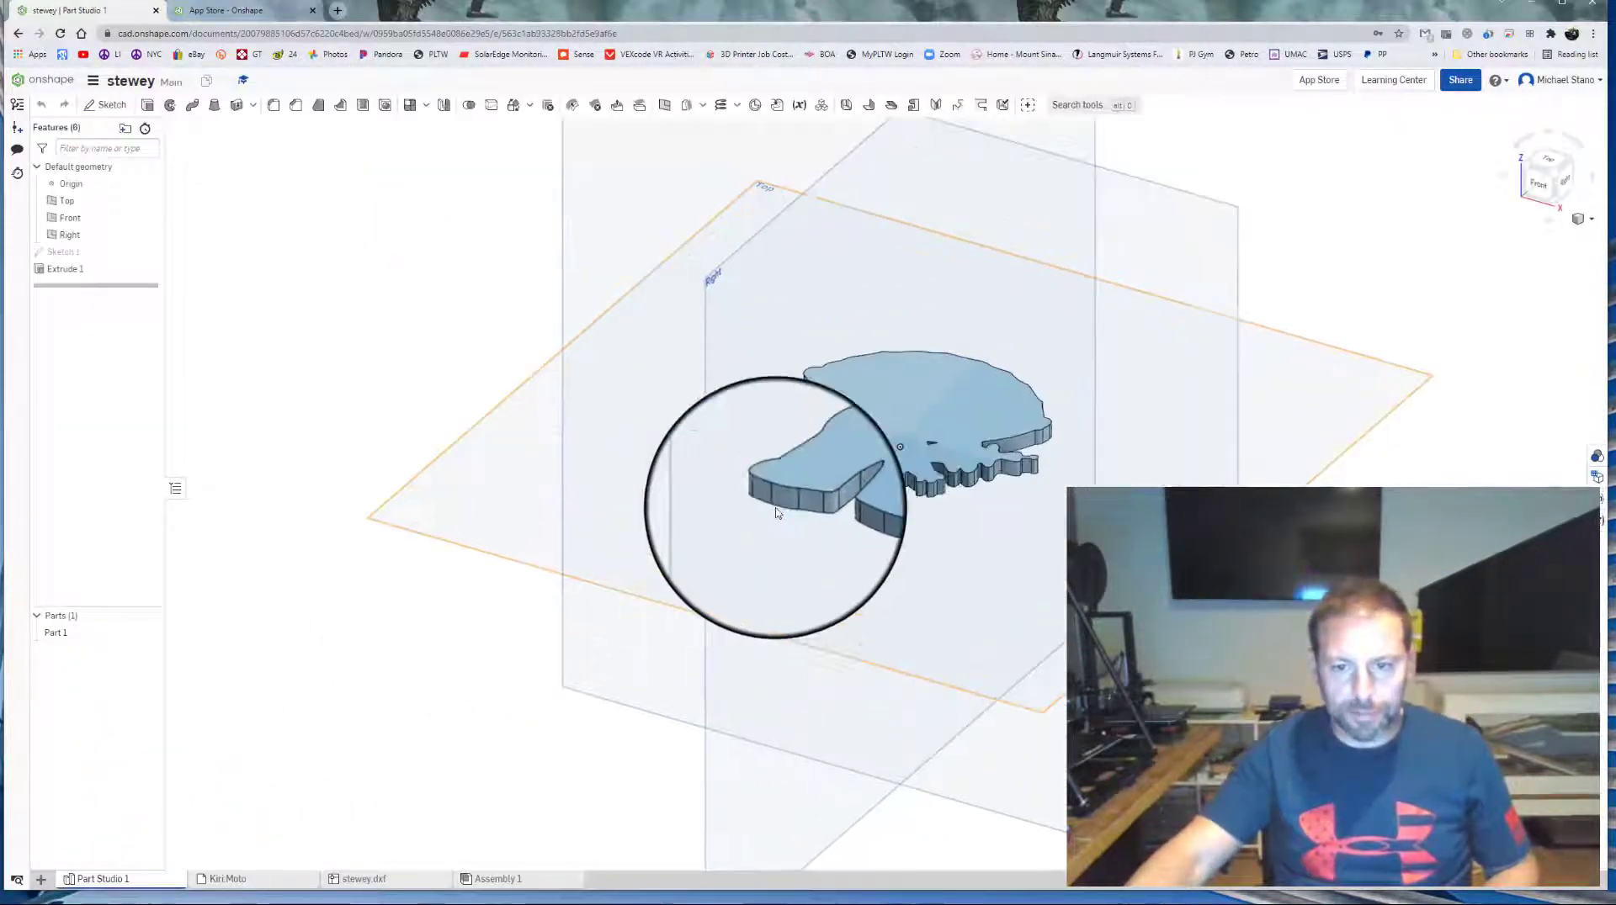
right_click_drag(776, 512, 675, 565)
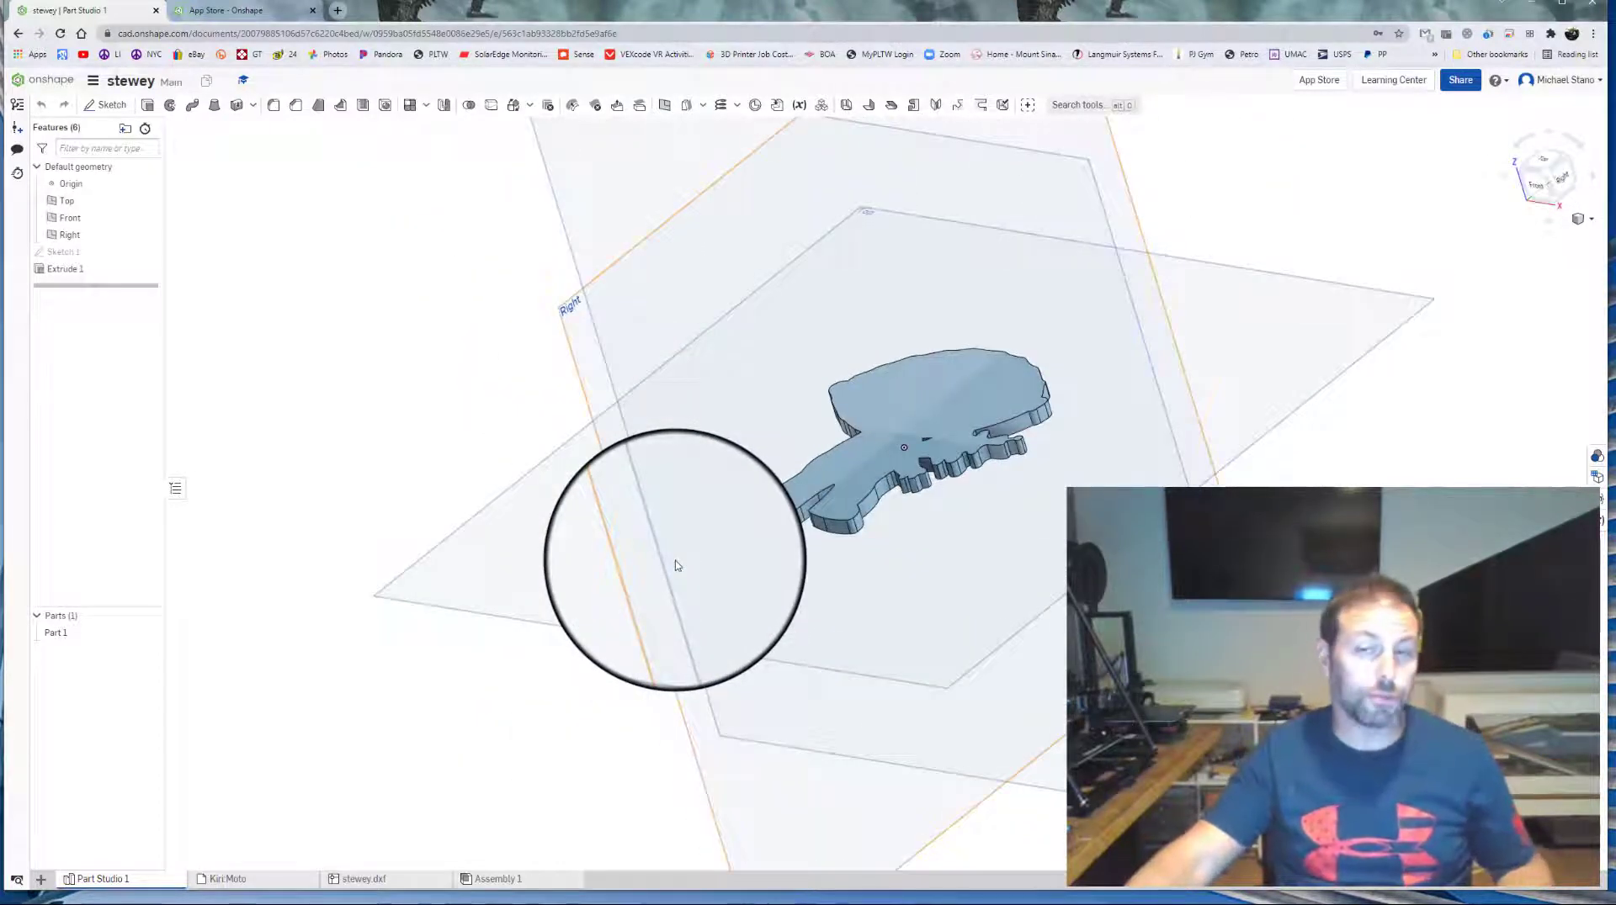
Add a Kiri:Moto slicer tab and place Part 1 of stewey on the FDM build plate.
left_click(41, 881)
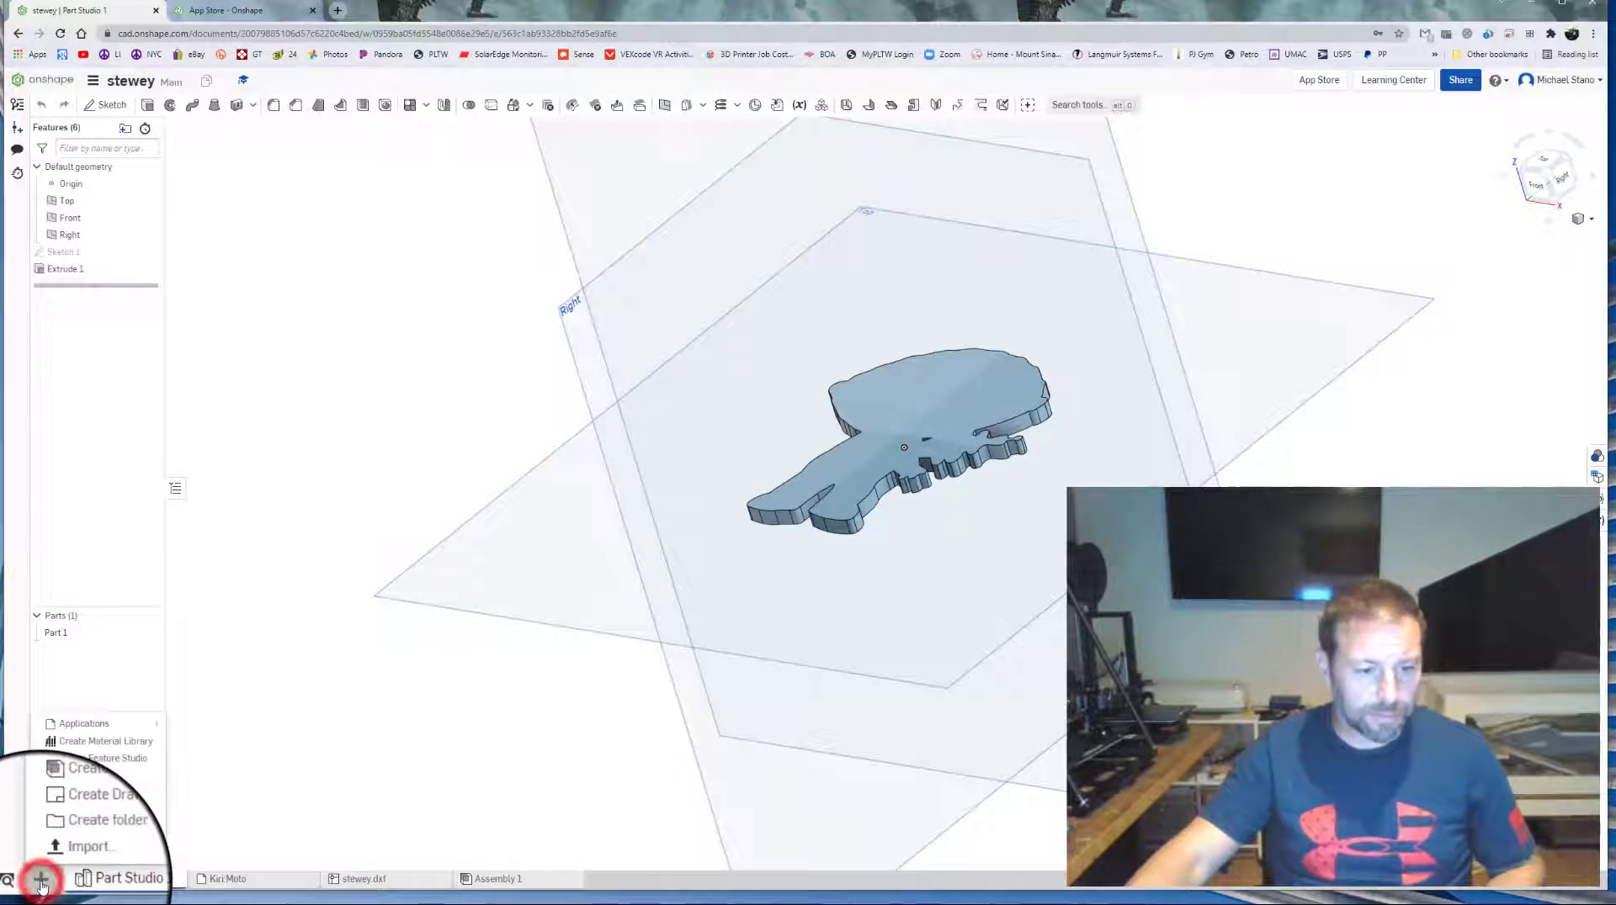
mouse_move(76, 723)
left_click(194, 711)
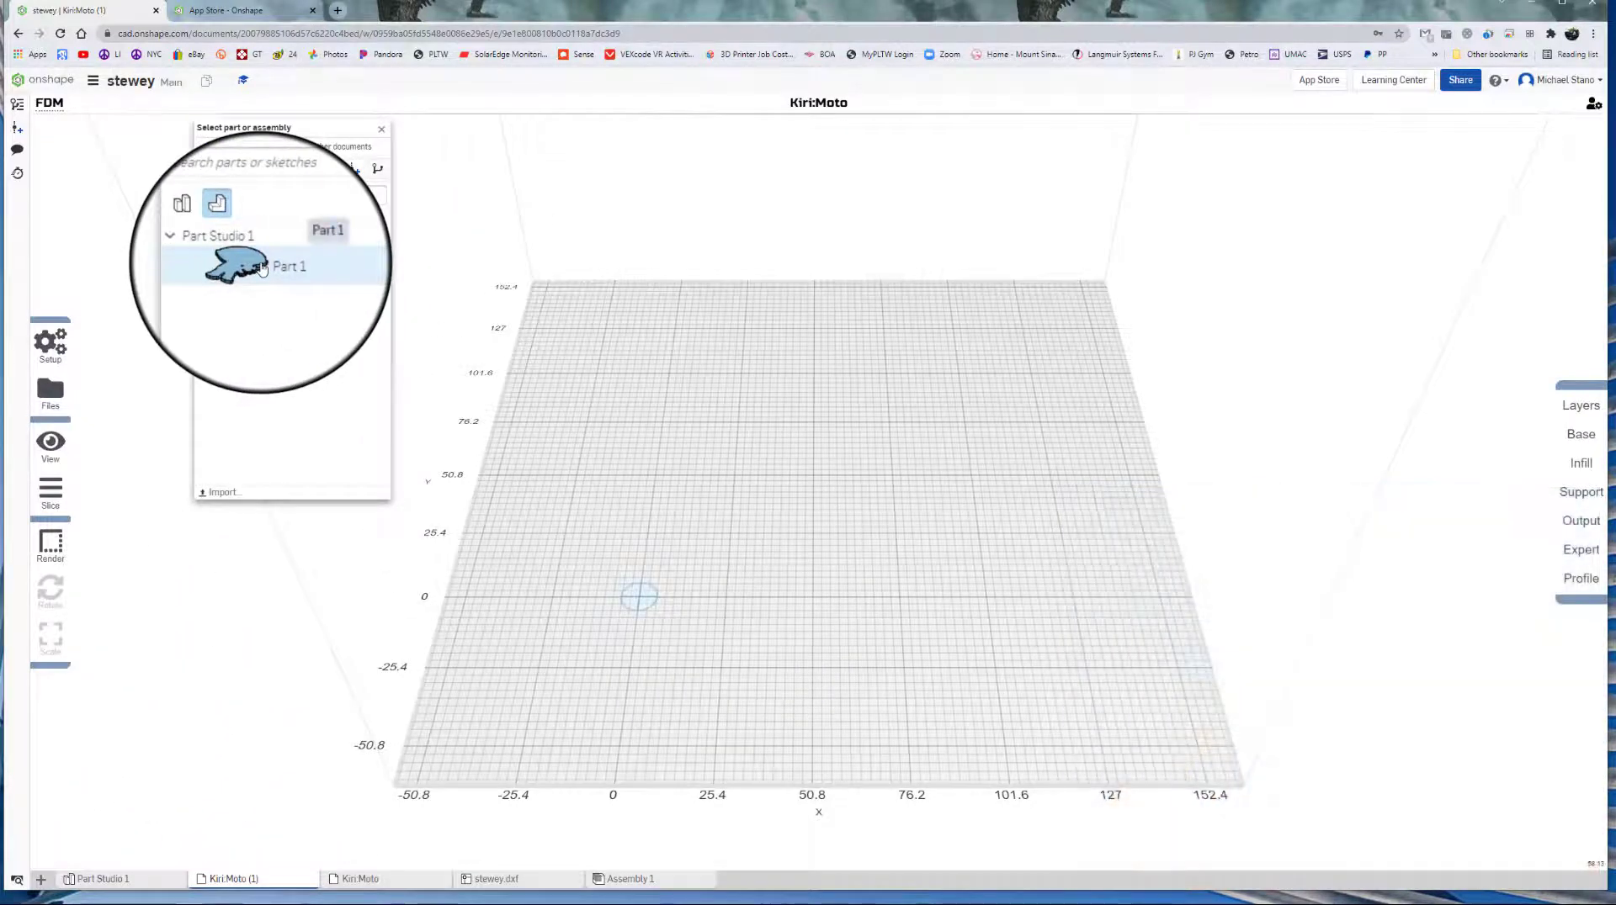
left_click(261, 268)
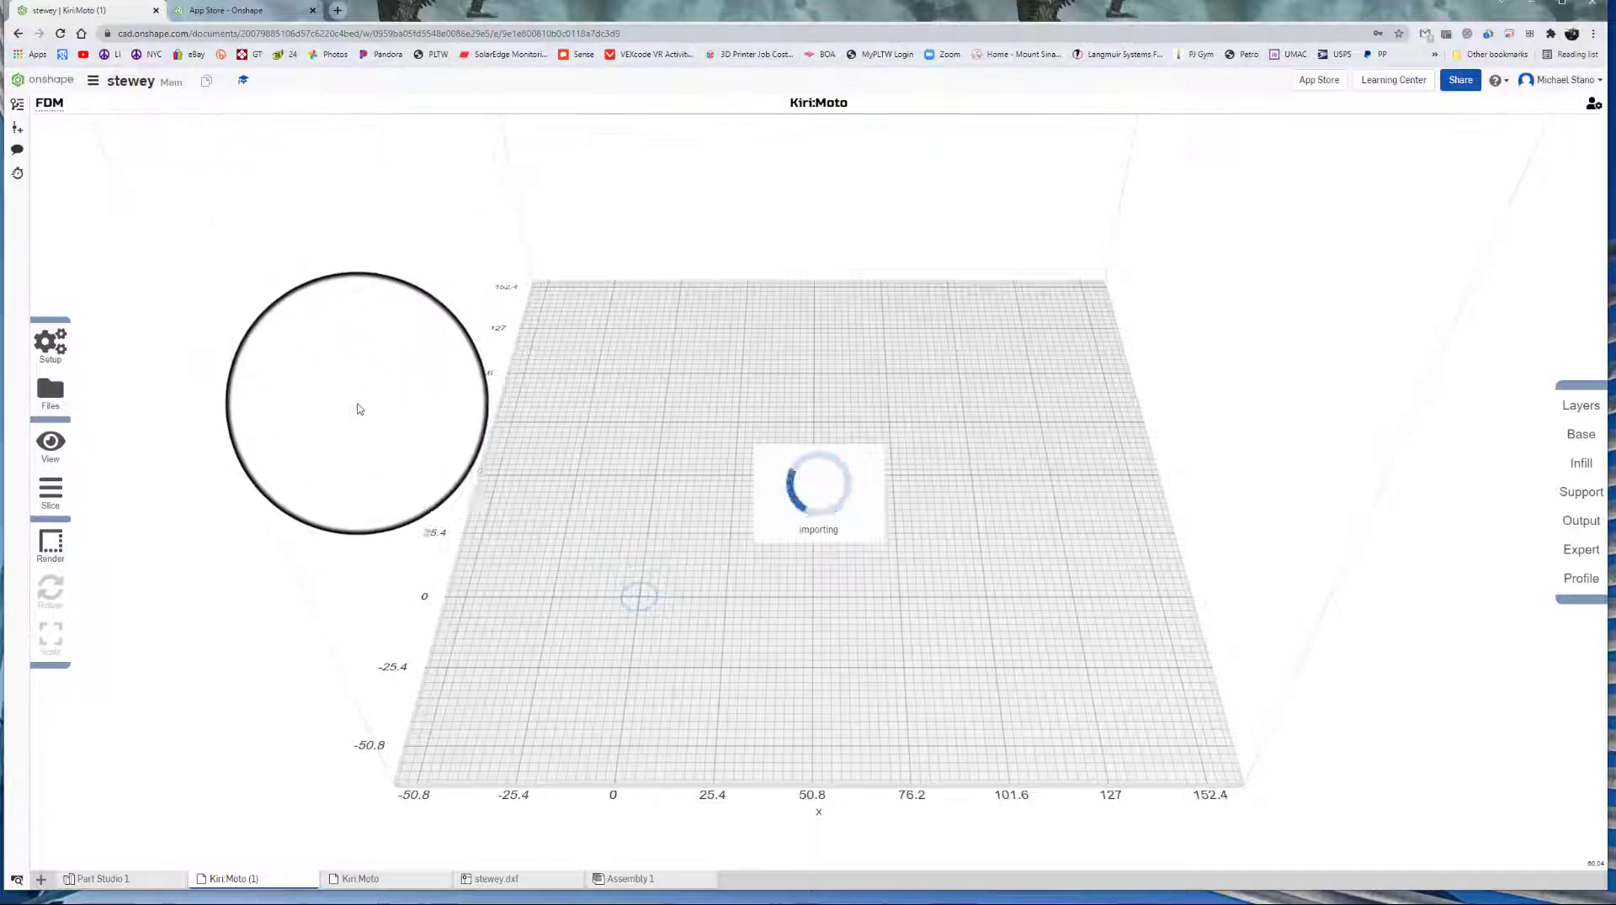
left_click_drag(331, 413, 592, 562)
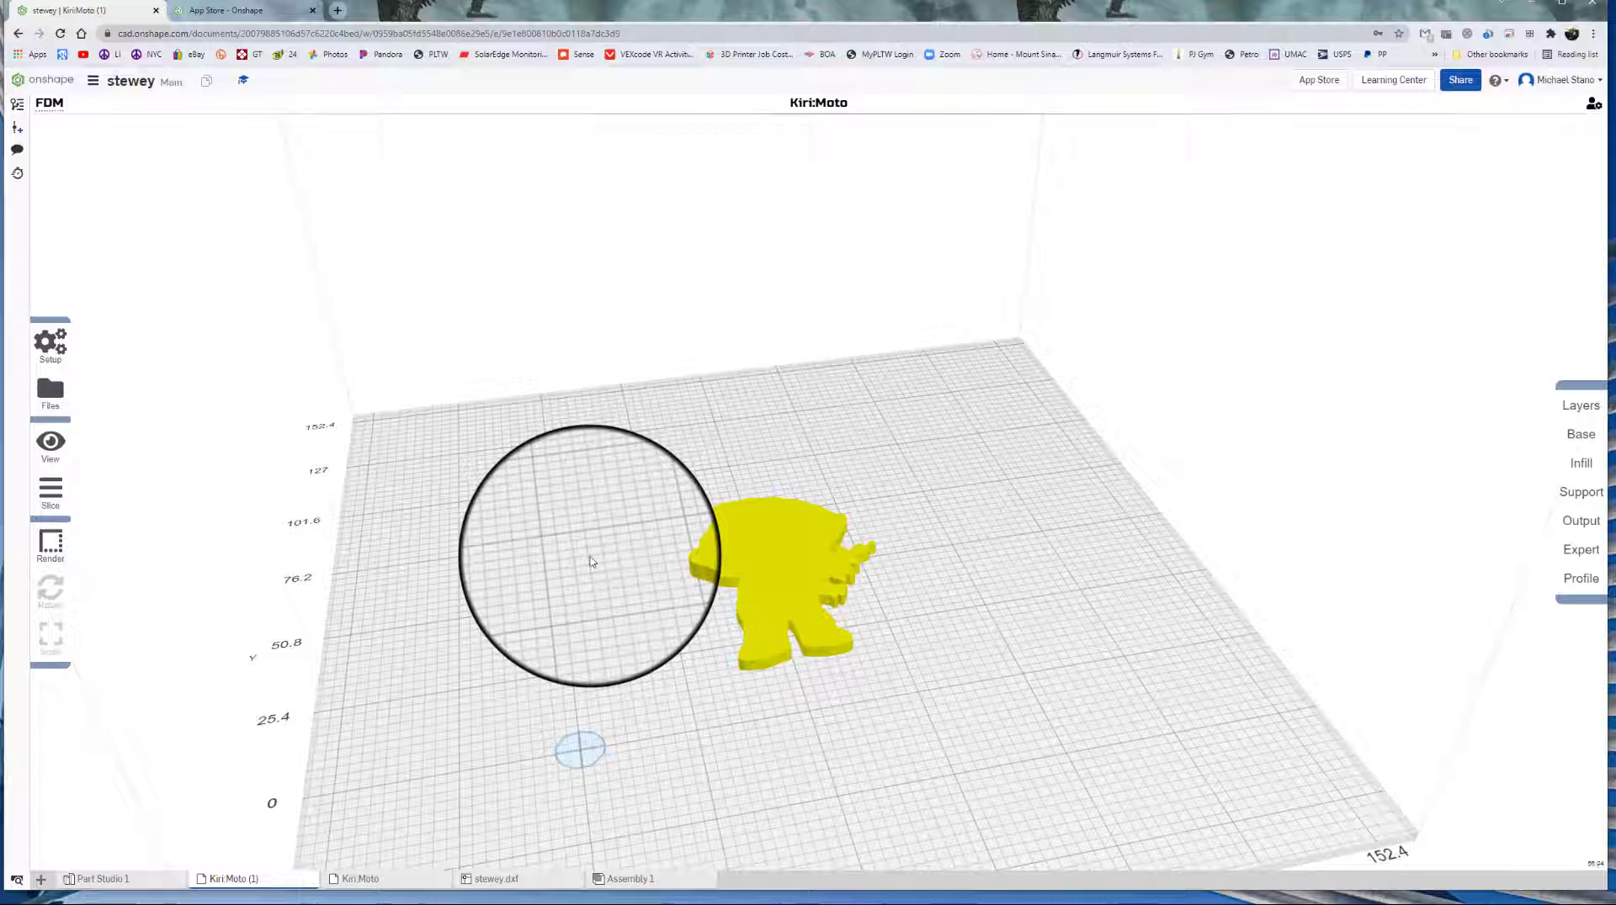
left_click_drag(593, 562, 543, 580)
right_click_drag(541, 656, 545, 601)
mouse_move(545, 600)
left_mouse_down()
mouse_move(581, 577)
mouse_move(649, 581)
mouse_move(620, 606)
mouse_move(654, 612)
mouse_move(595, 614)
left_mouse_up()
Pick the Creality Ender 3 from Standard Devices as the FDM machine.
mouse_move(78, 341)
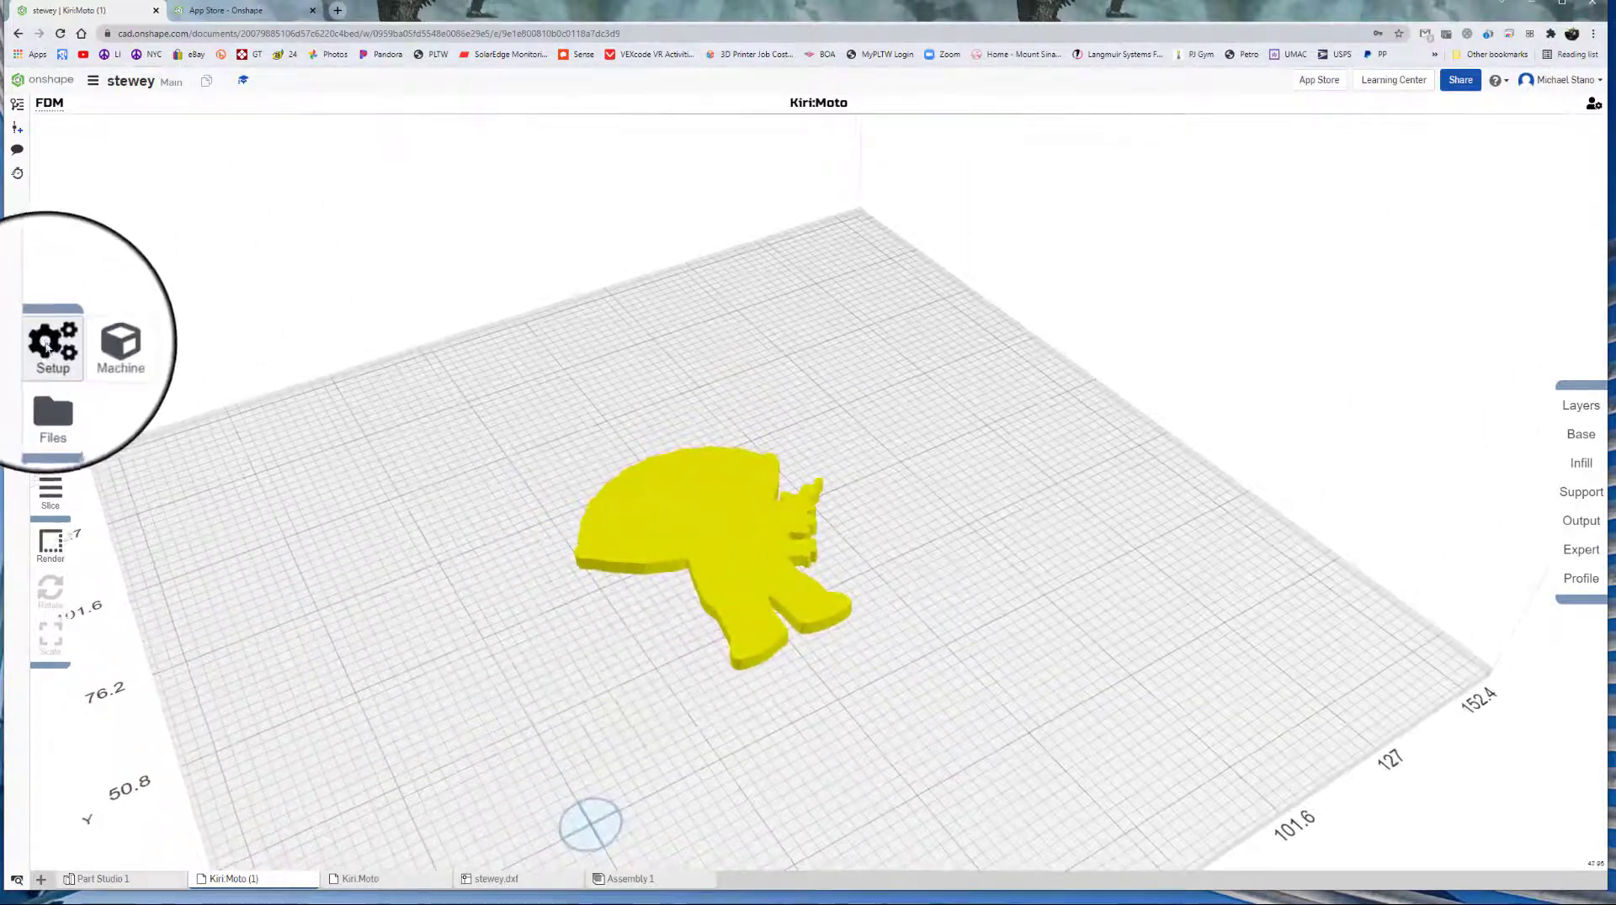
left_click(101, 343)
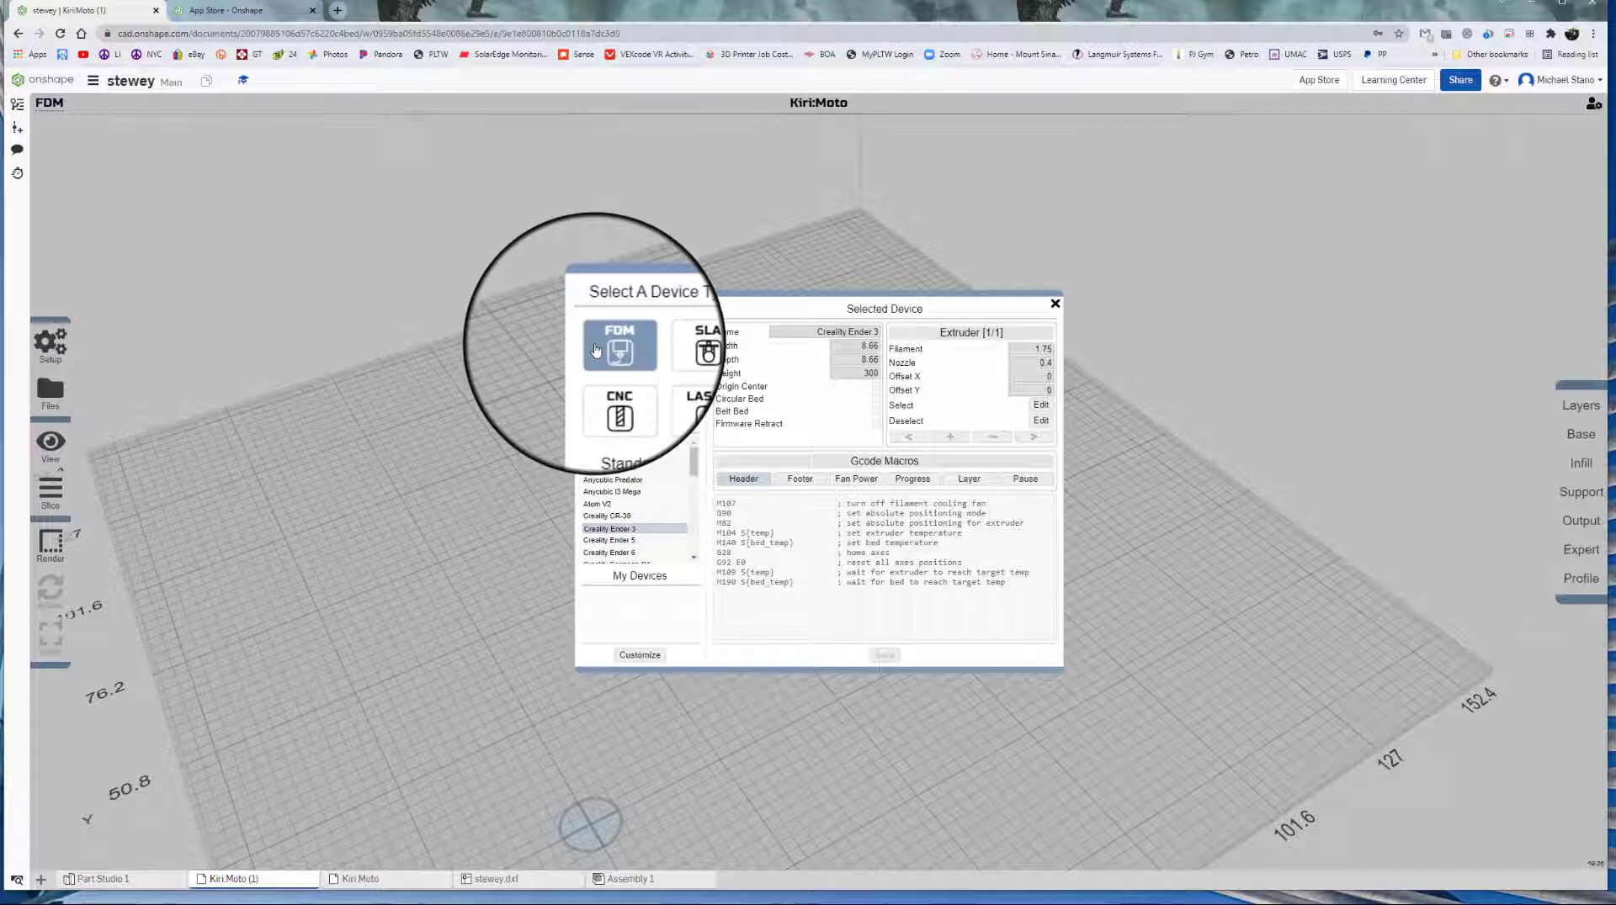
left_click(619, 531)
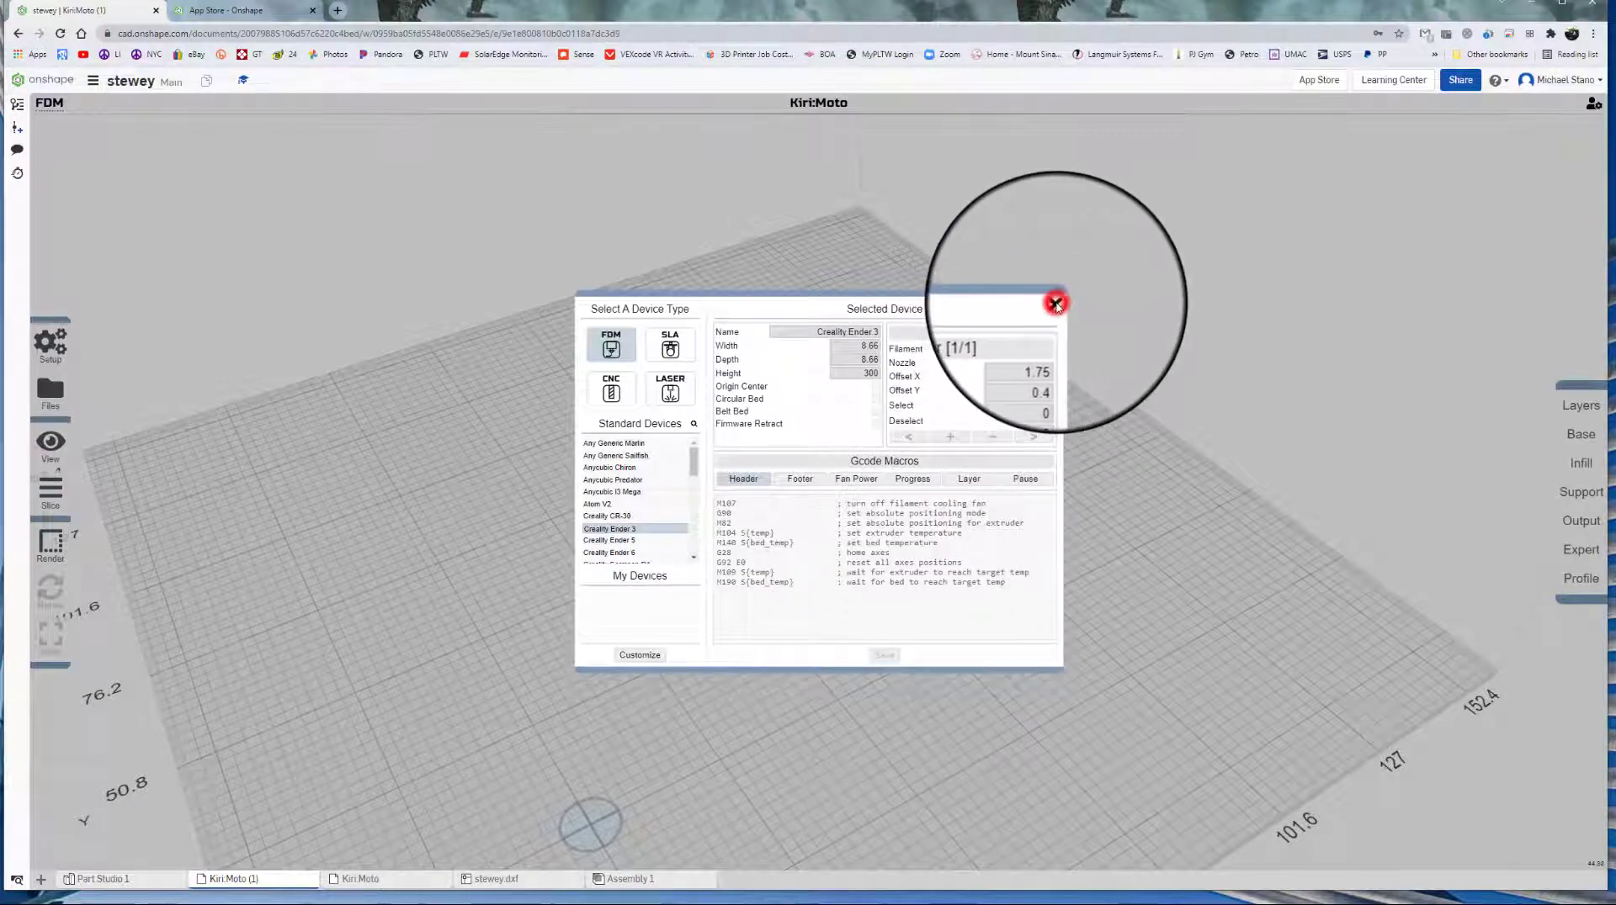
Close the device dialog and review the Layers and Base settings flyouts.
left_click(1058, 305)
left_click_drag(380, 549, 502, 527)
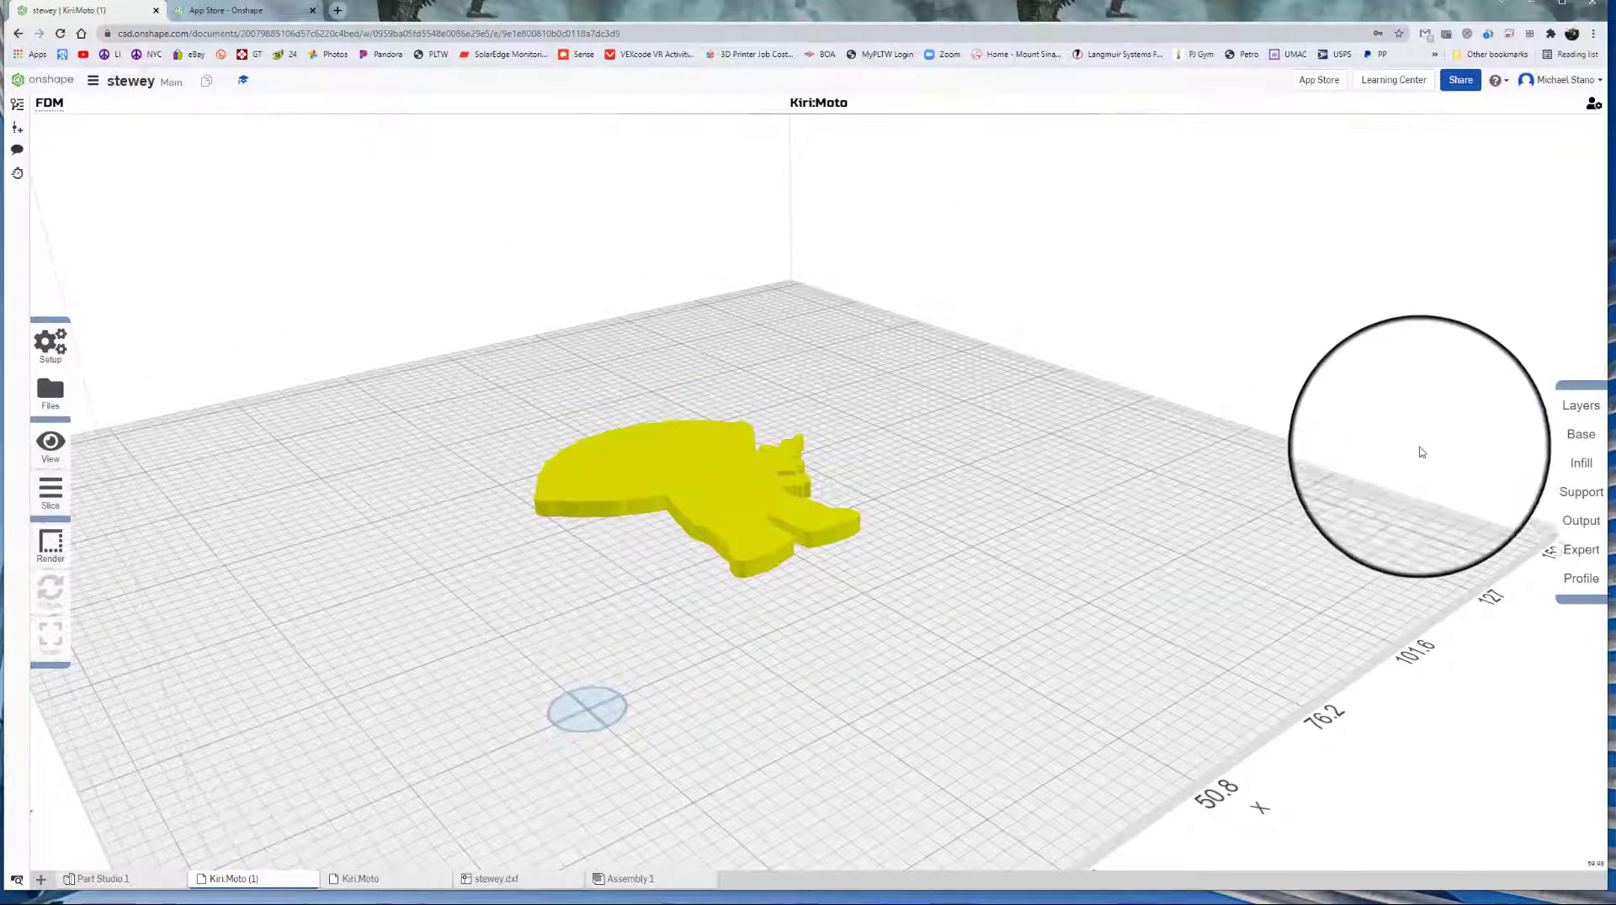
left_click(1581, 408)
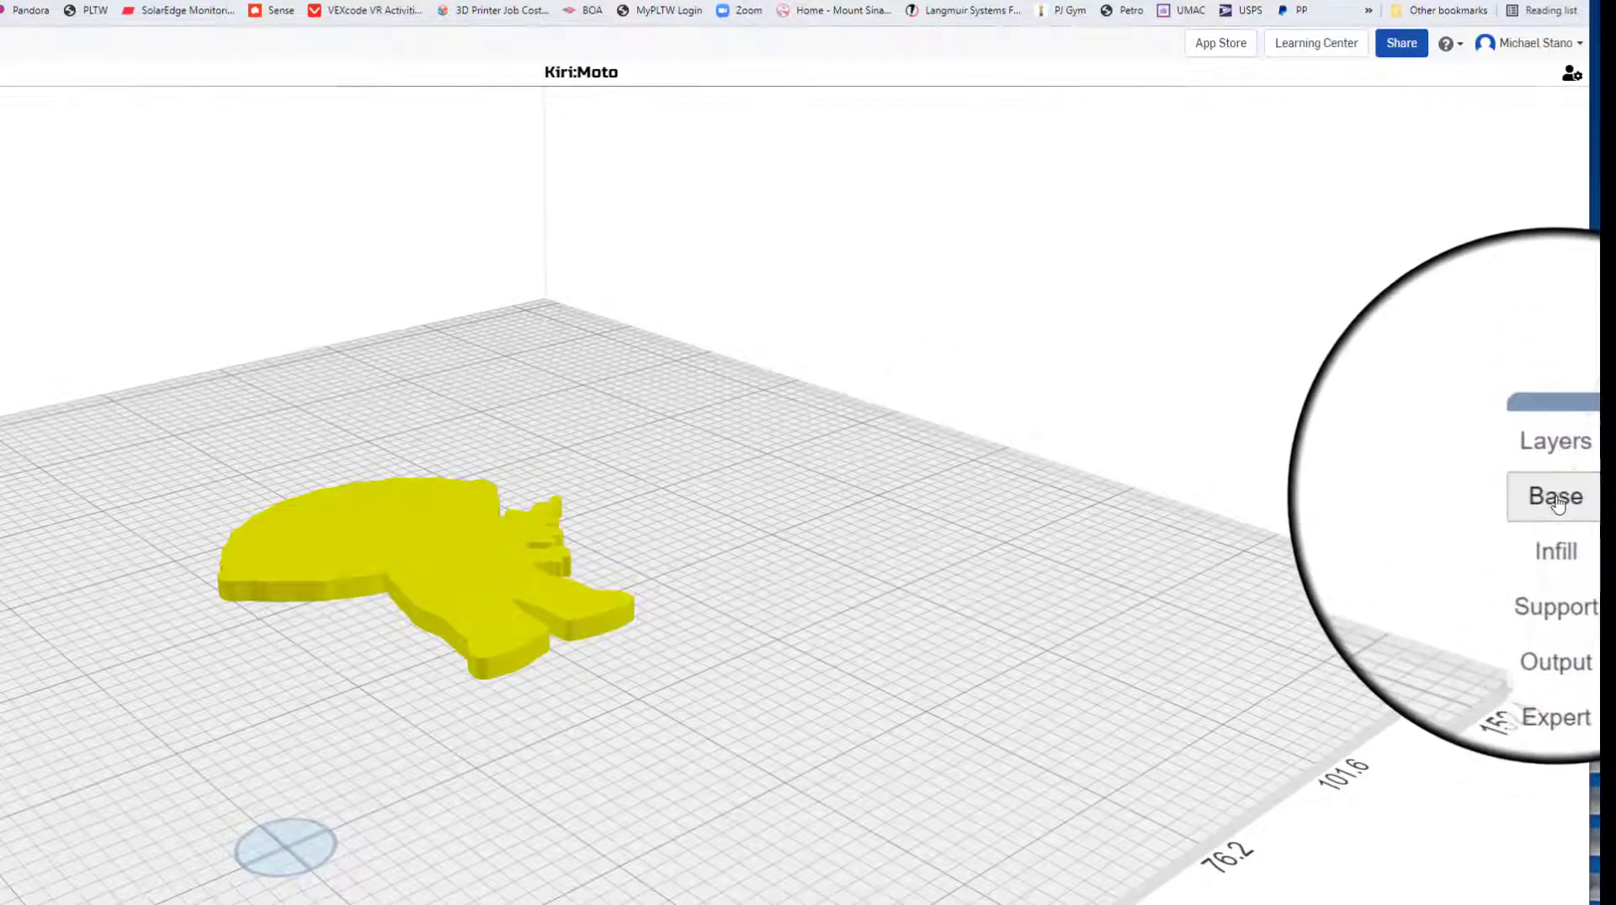
left_click(1556, 498)
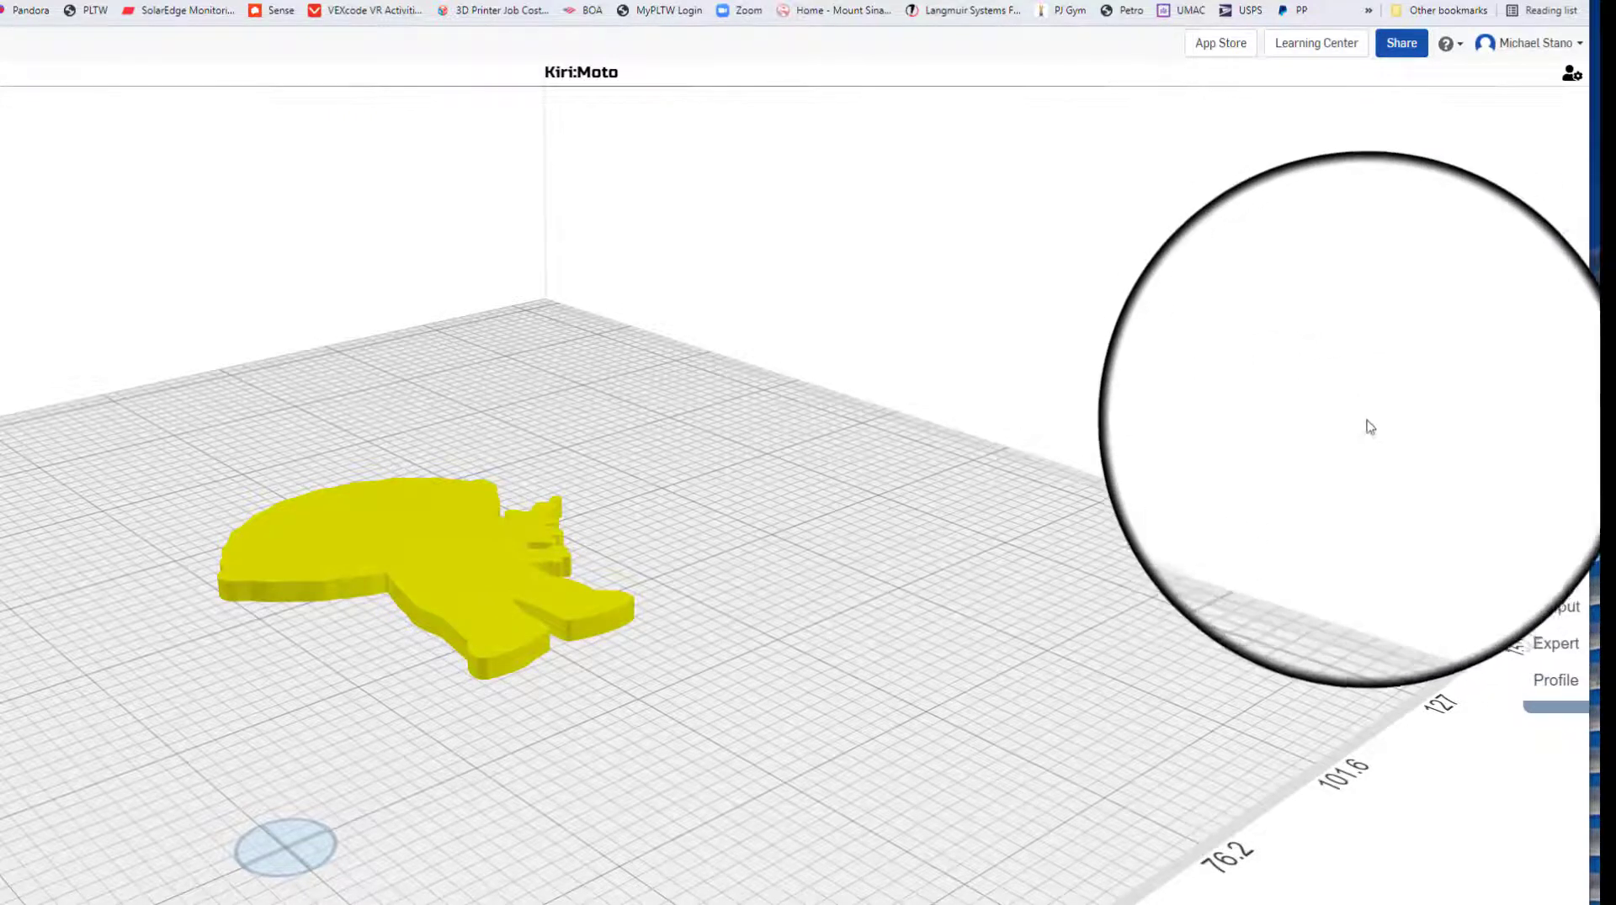
left_click(1570, 500)
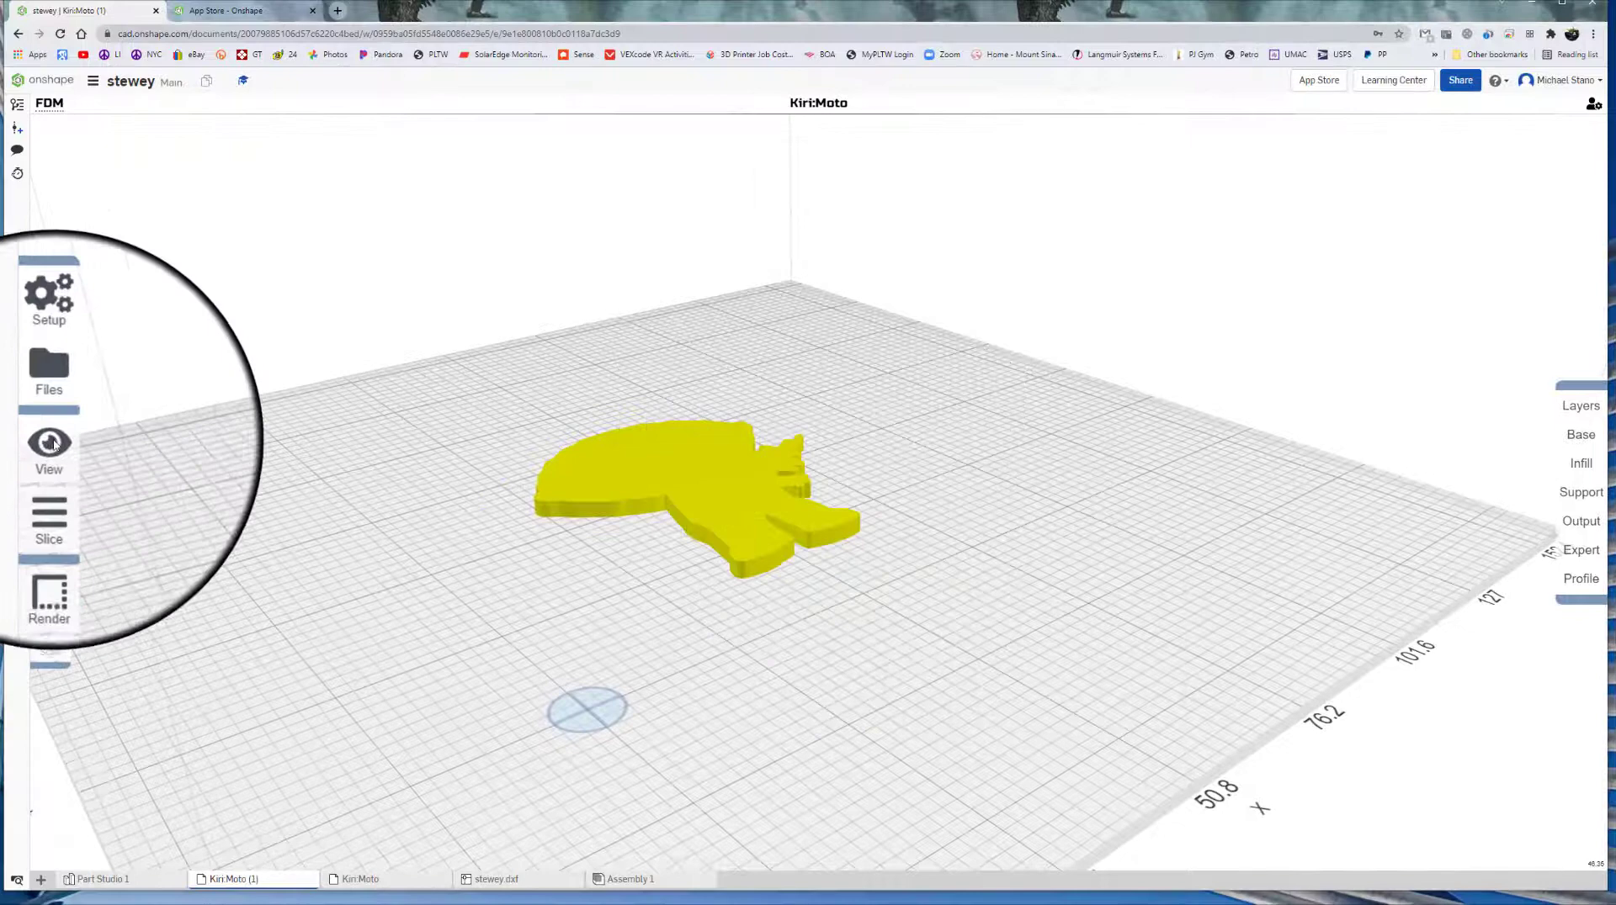
Slice and preview stewey into 12 layers, checking the Base flyout and skirt up close.
mouse_move(51, 442)
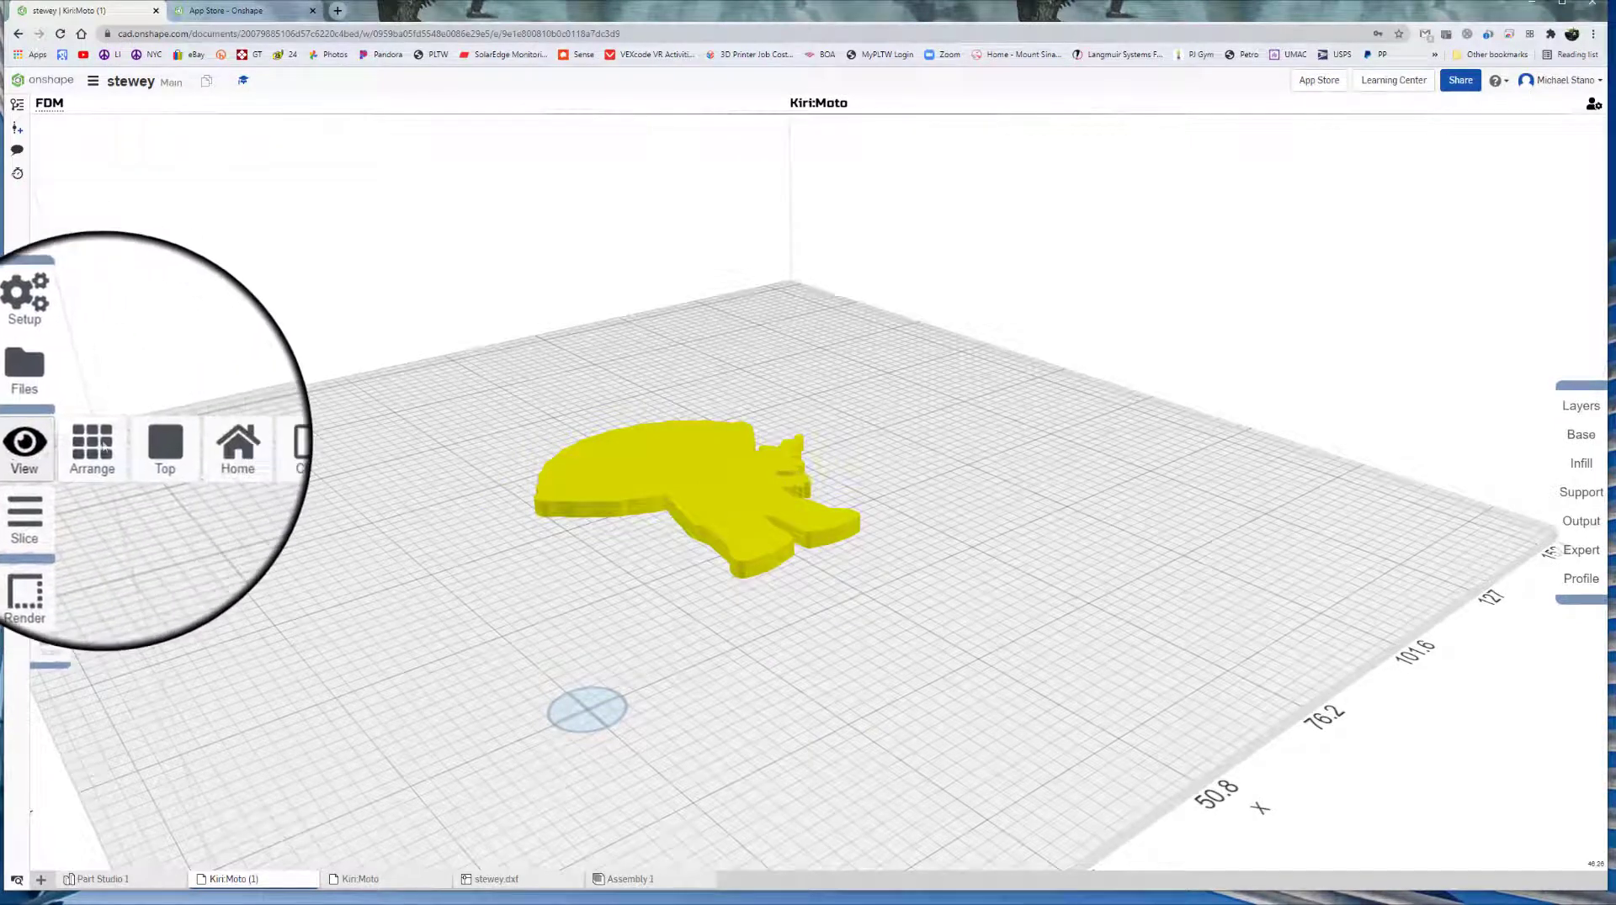
mouse_move(51, 353)
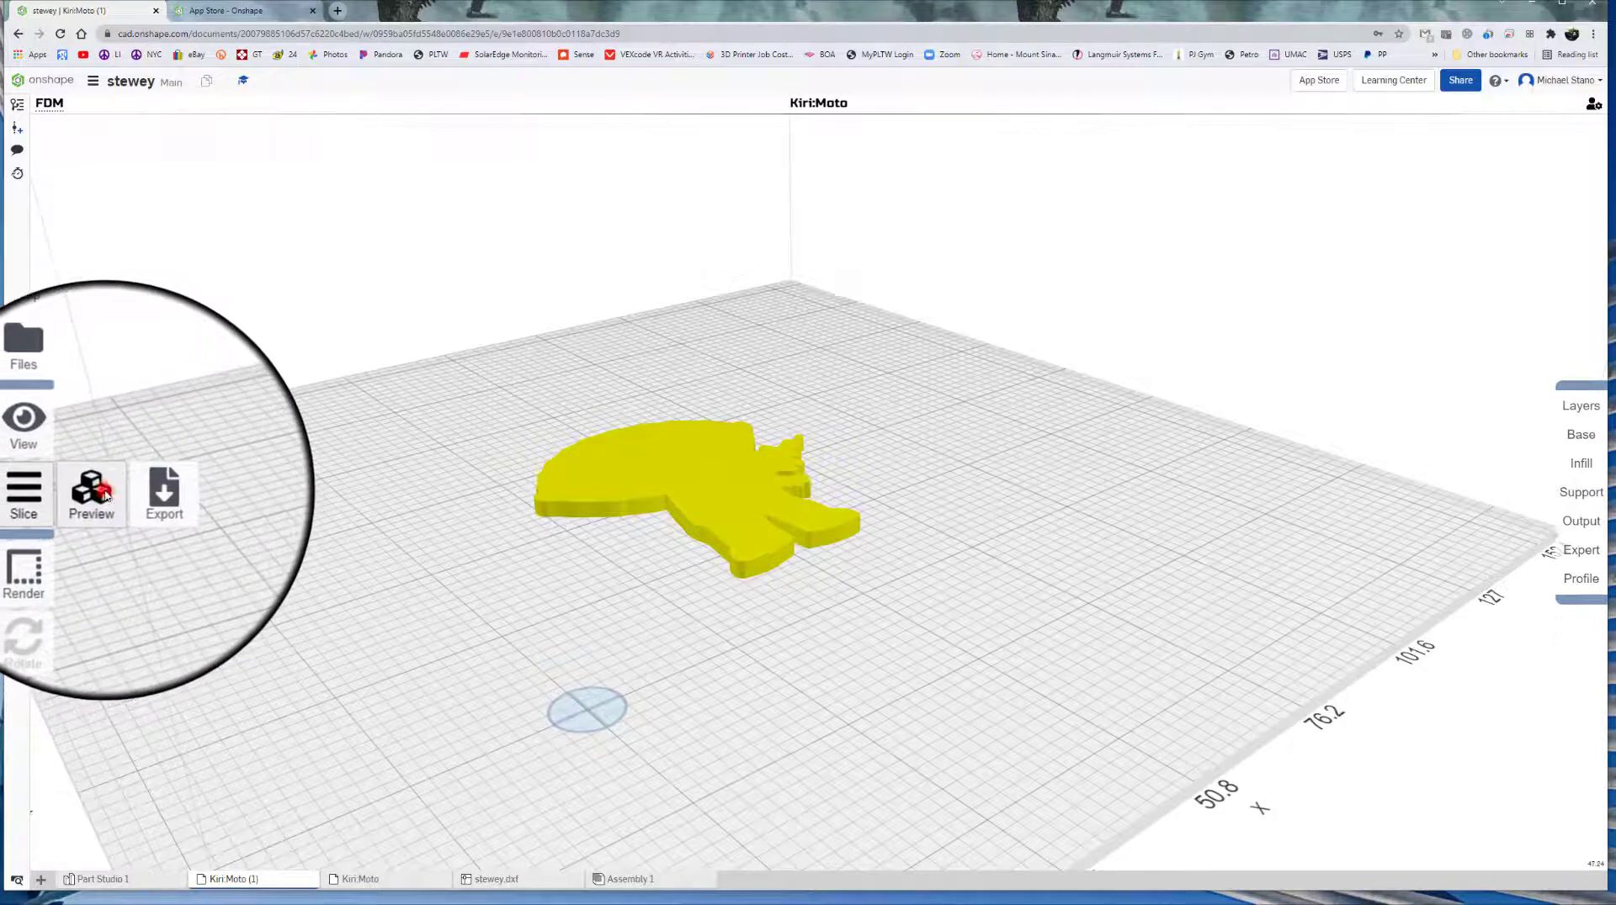
left_click(104, 494)
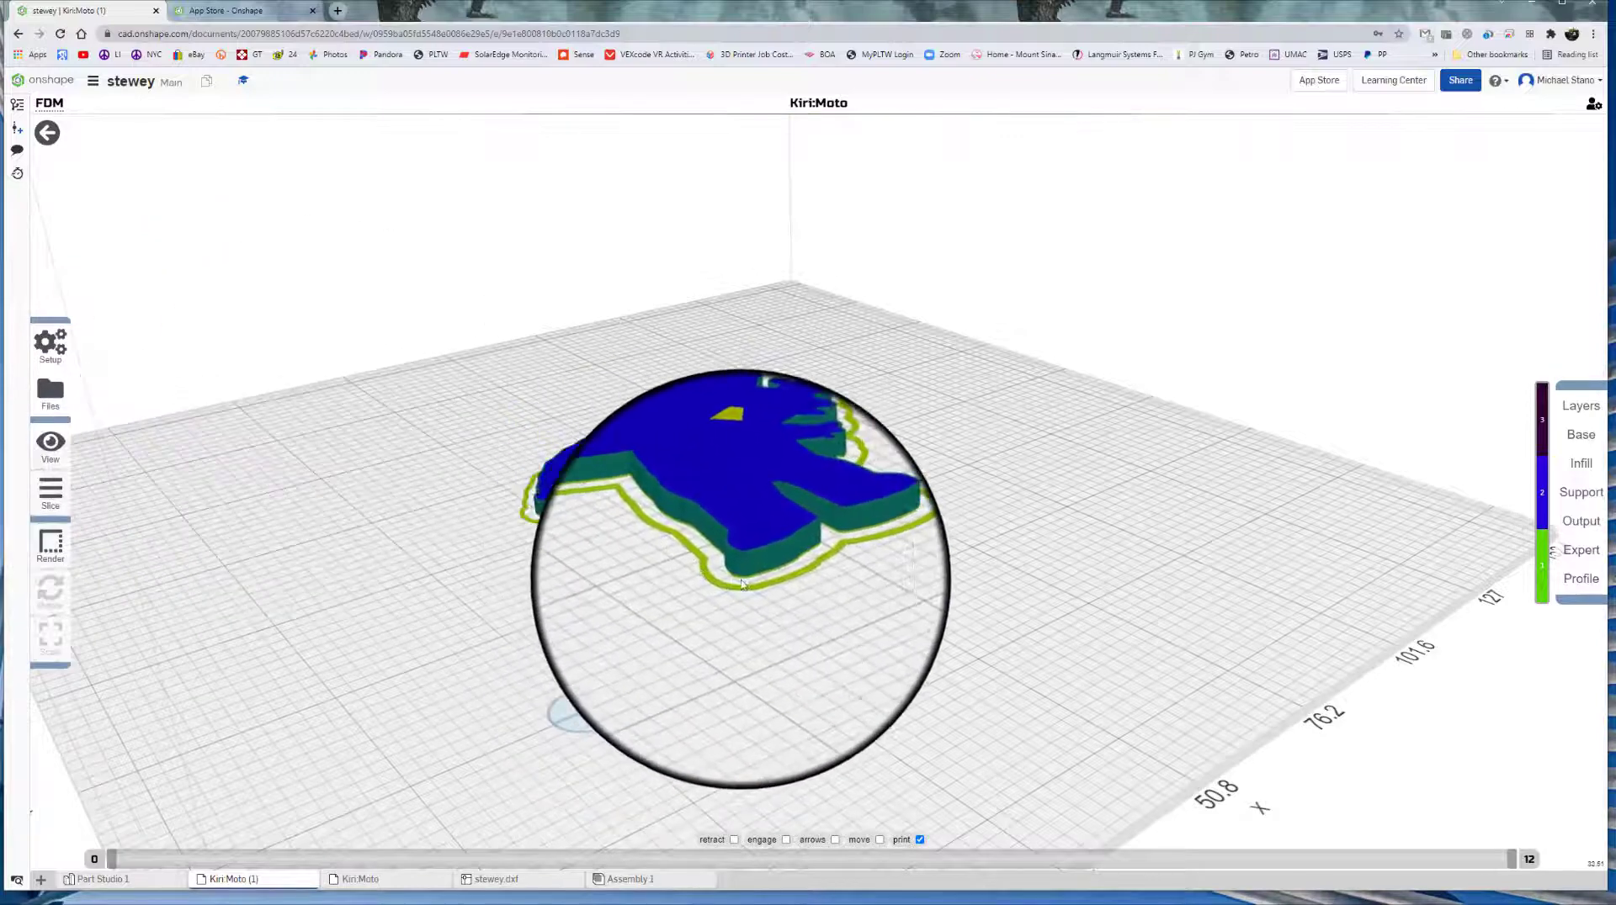
left_click(1580, 434)
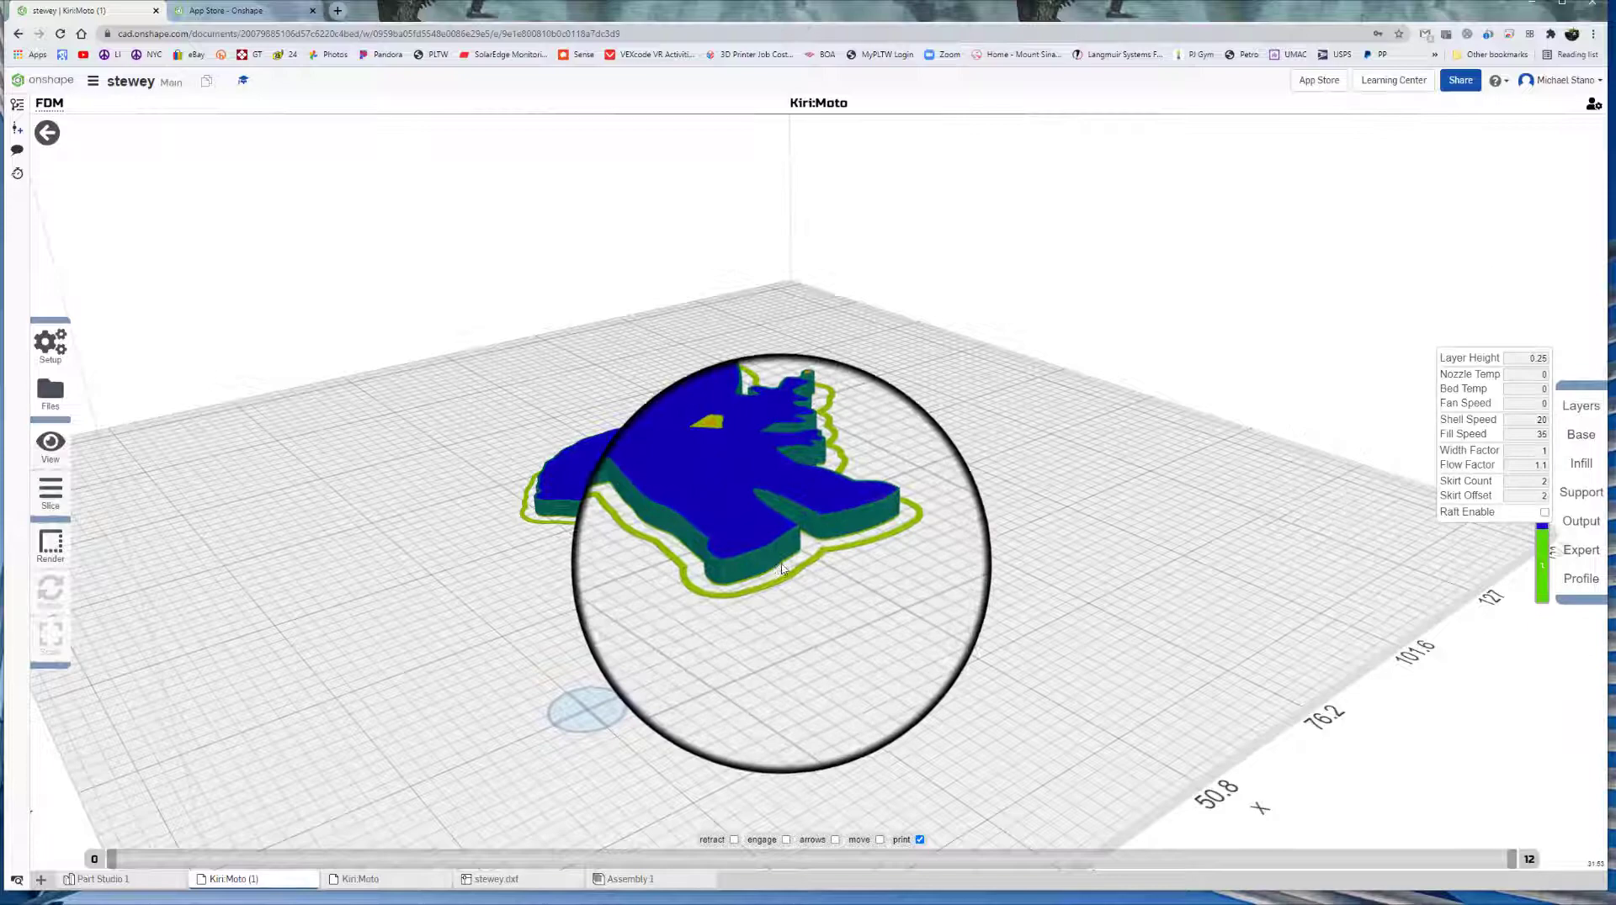
scroll(782, 570, "down", 2)
scroll(782, 570, "up", 5)
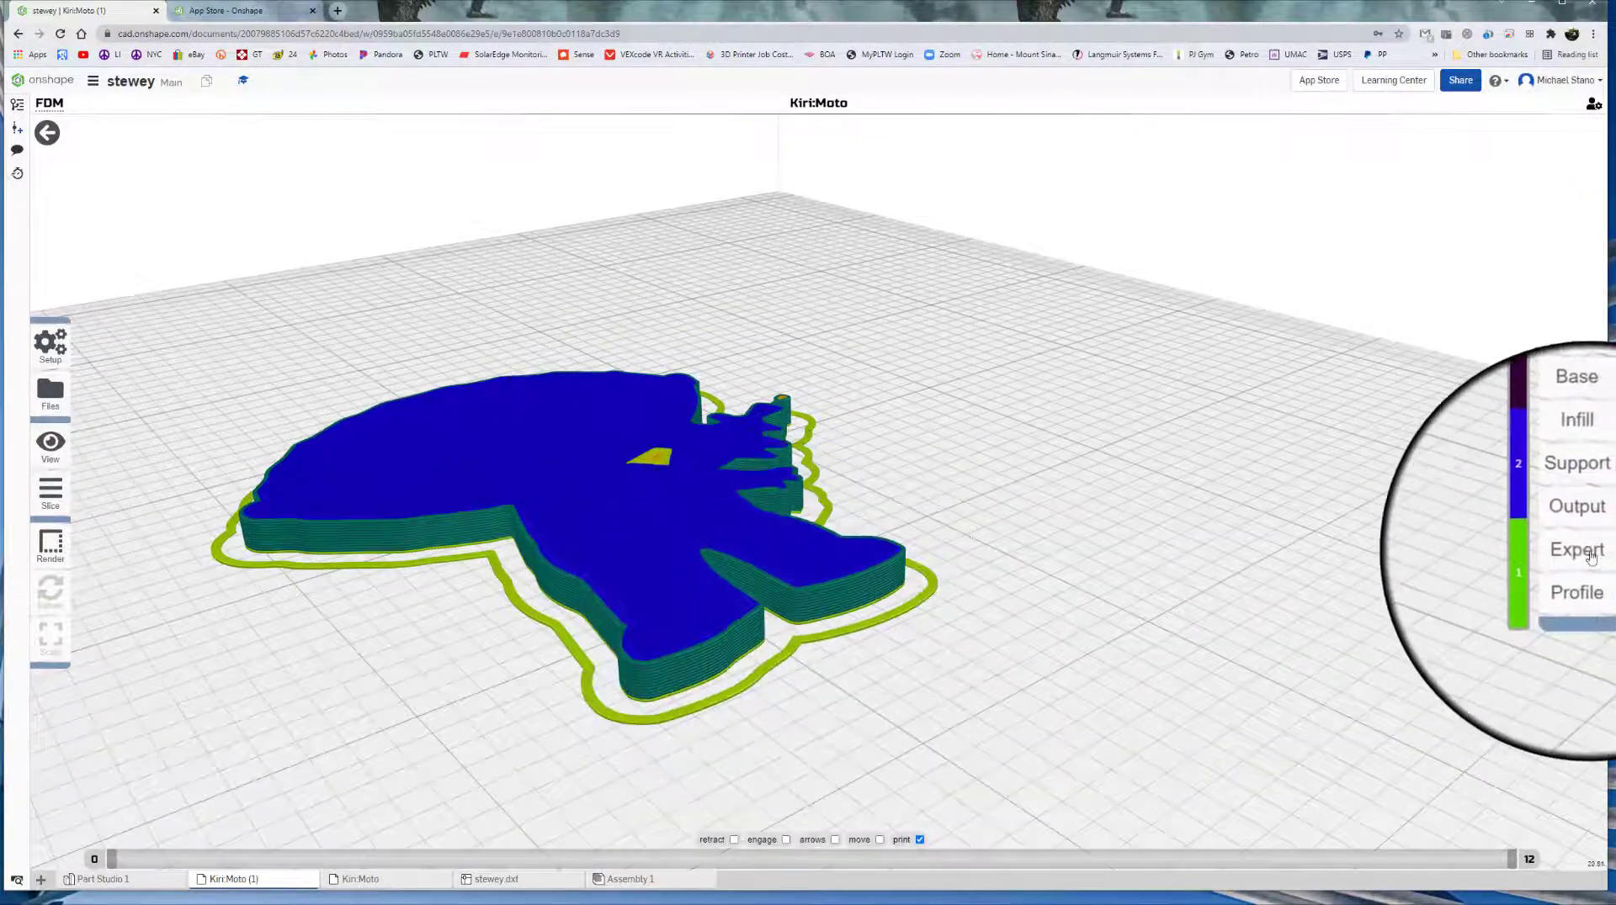
Review the Base, Infill, Support and Output flyouts, hiding top layers to reveal the infill.
left_click(1583, 438)
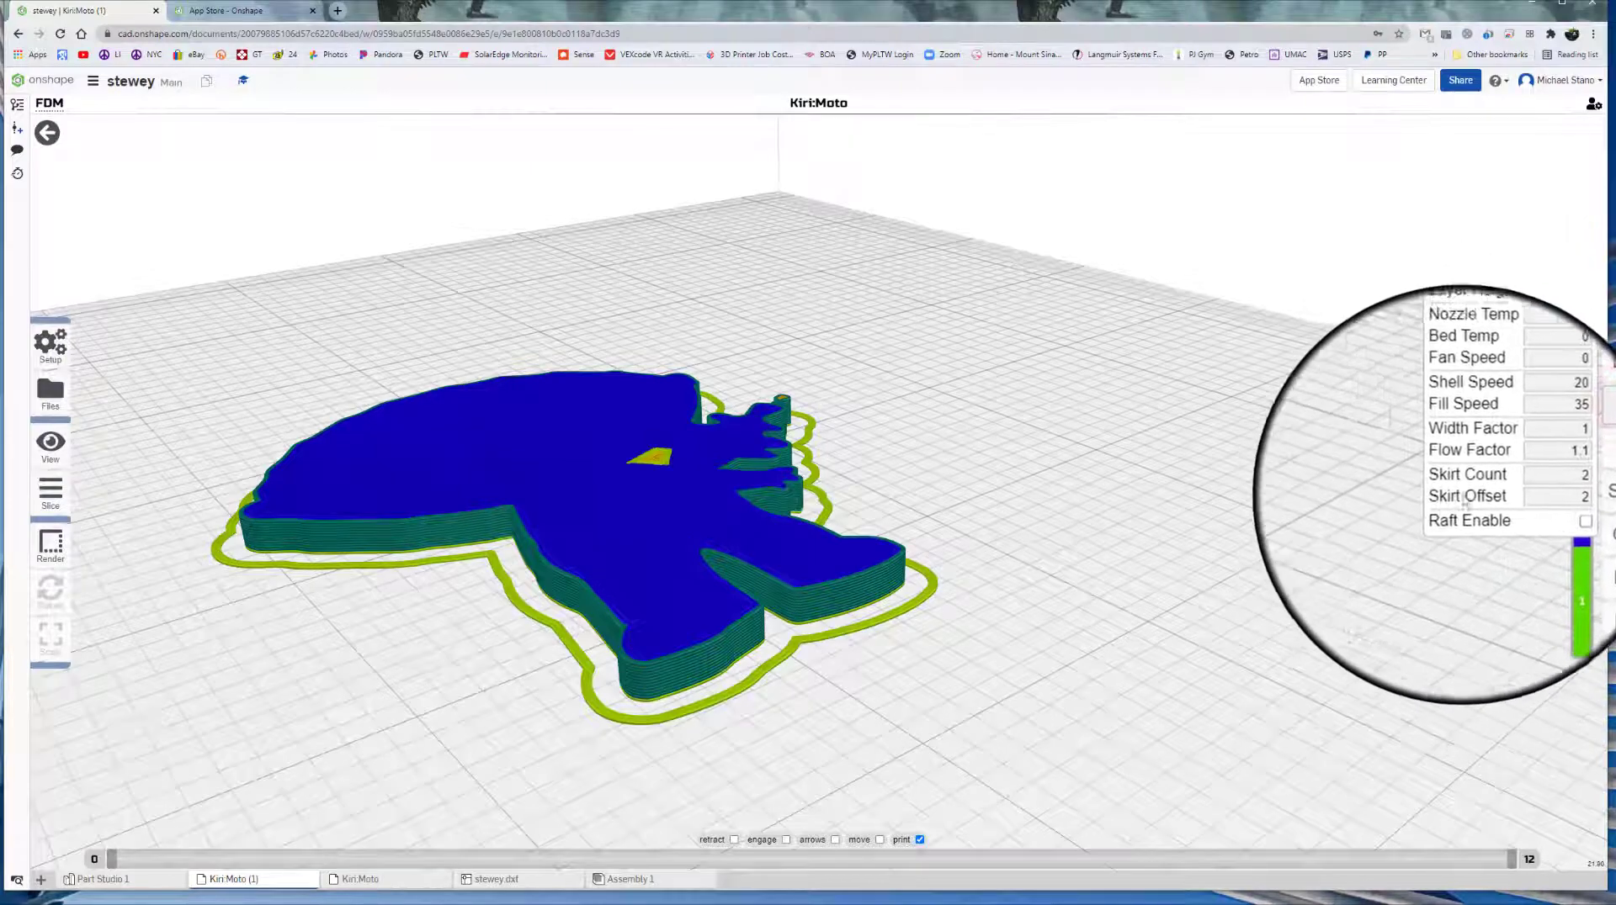
left_click(1579, 462)
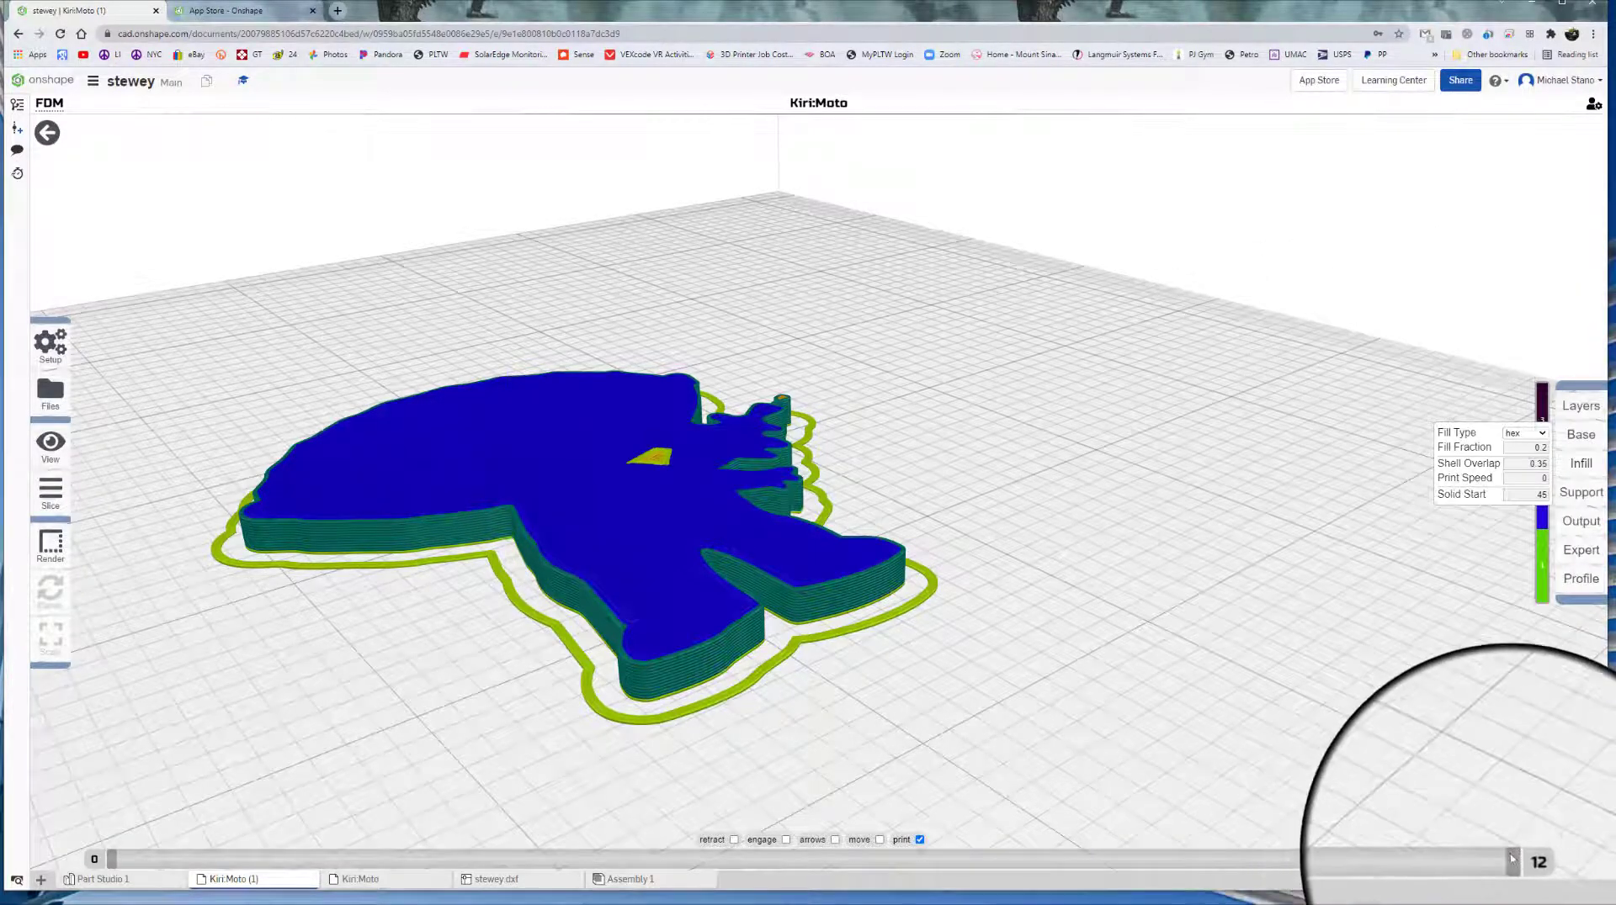
left_click_drag(1506, 857, 1170, 862)
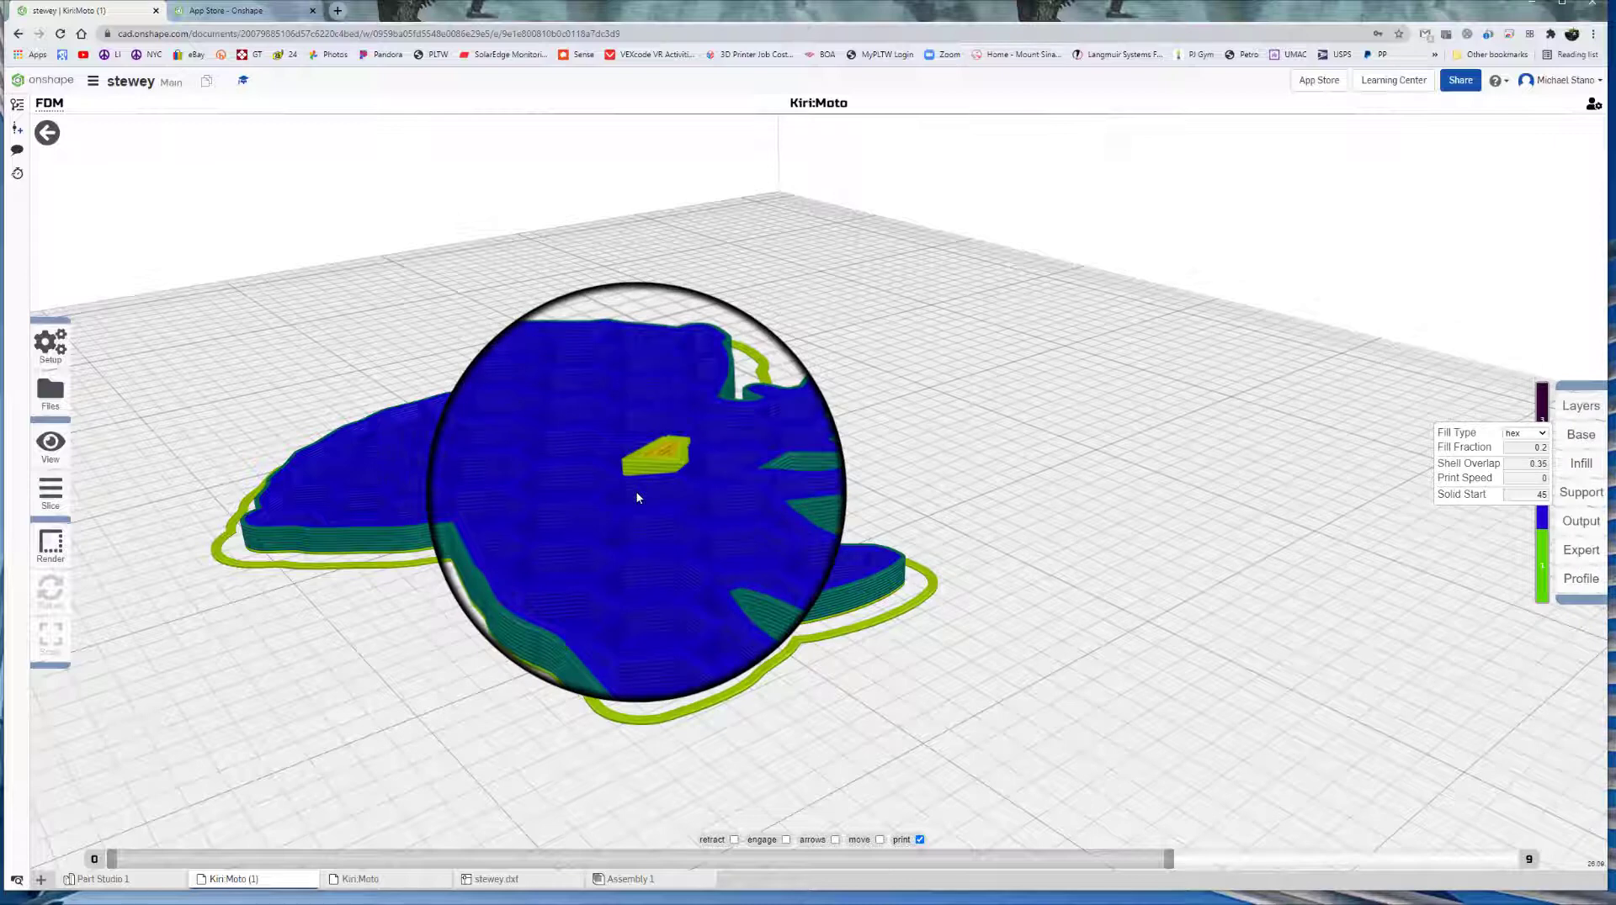
left_click(1581, 464)
left_click(1581, 464)
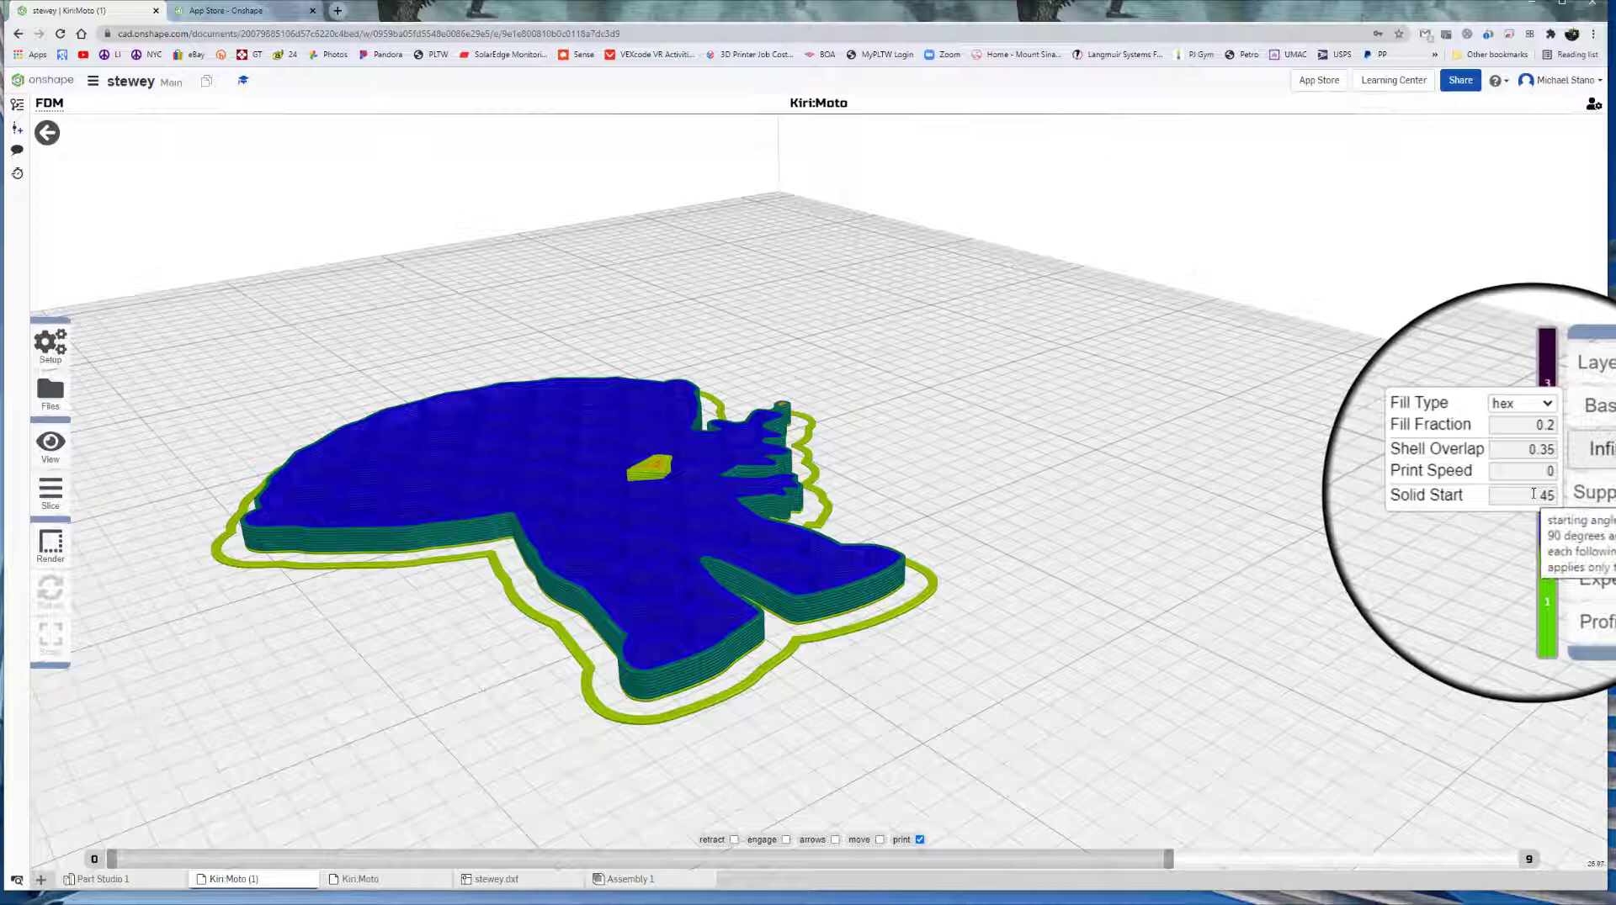
left_click(1582, 494)
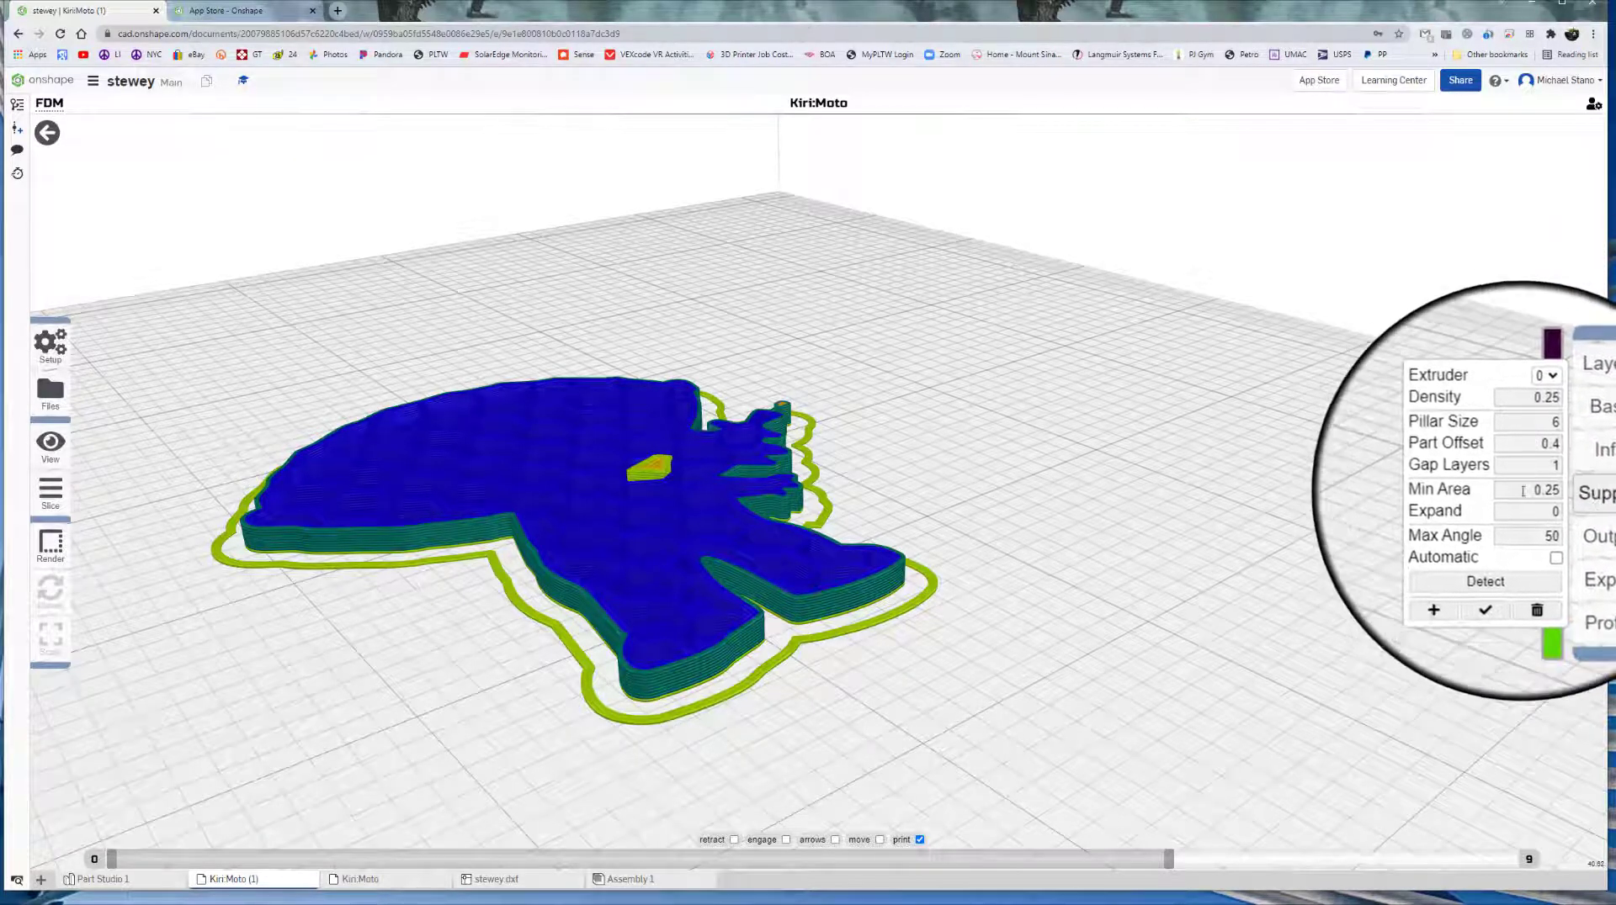
left_click(1582, 523)
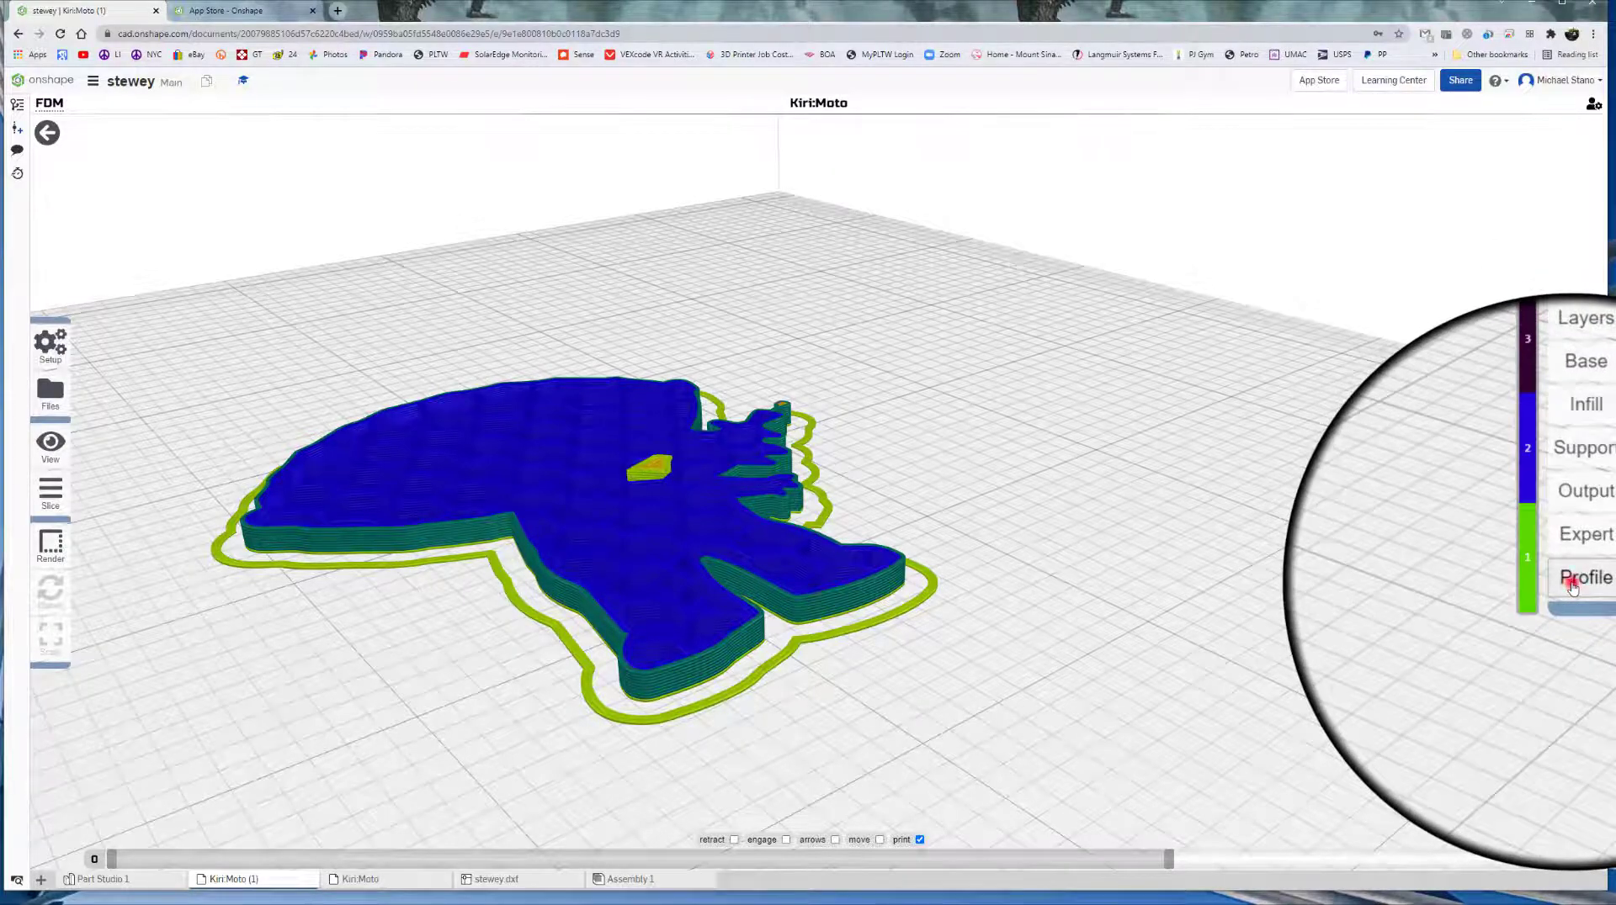
left_click(1578, 580)
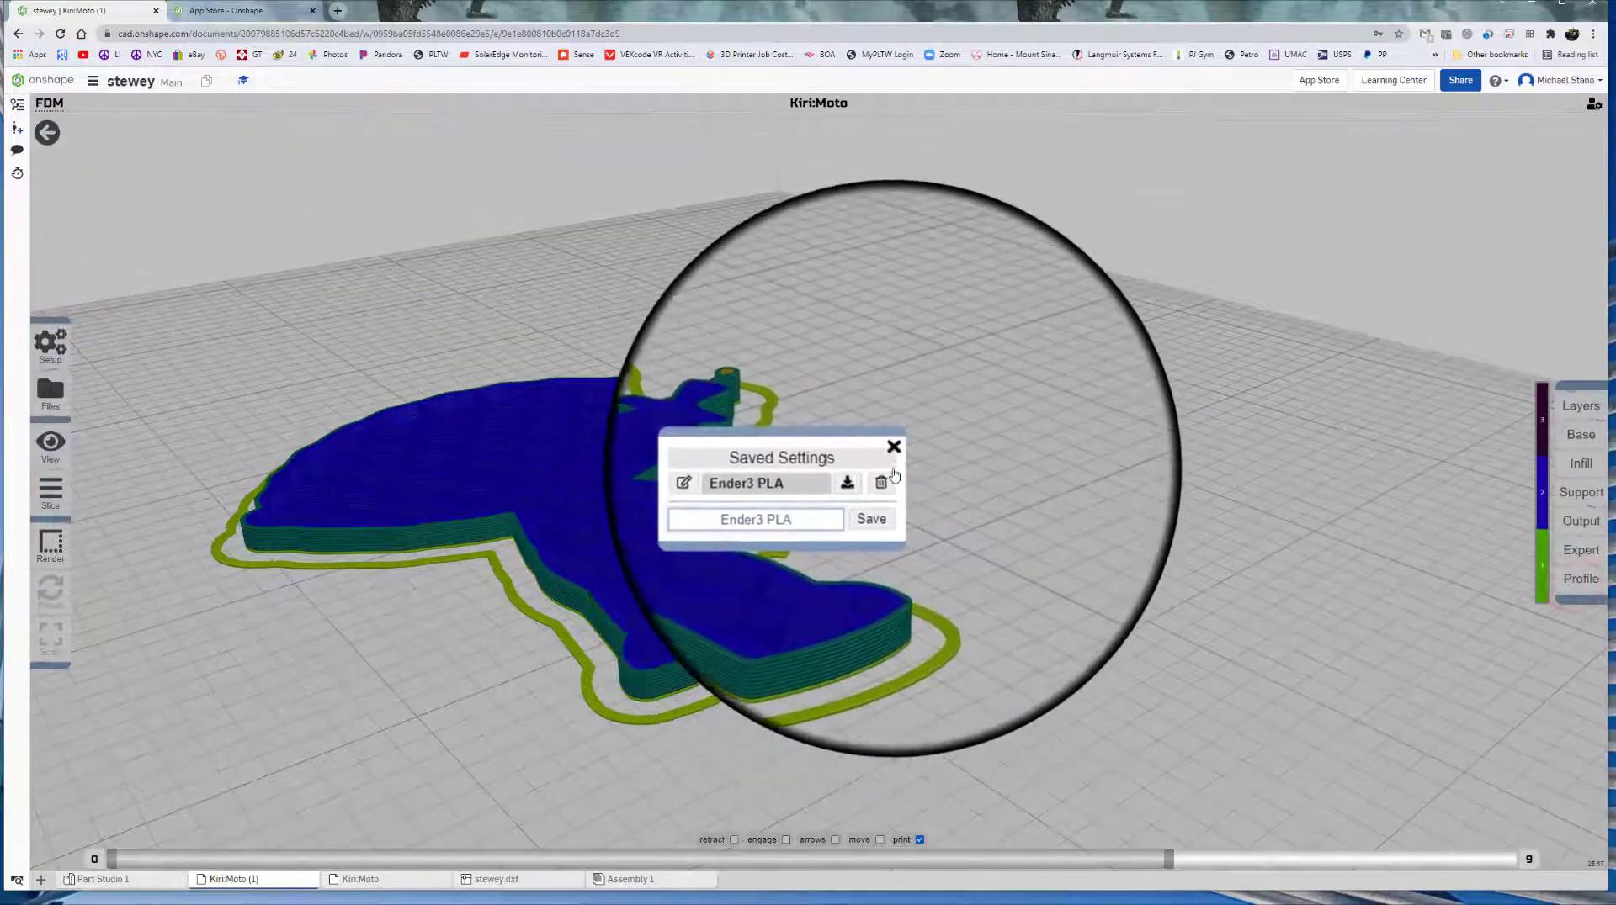
left_click(893, 446)
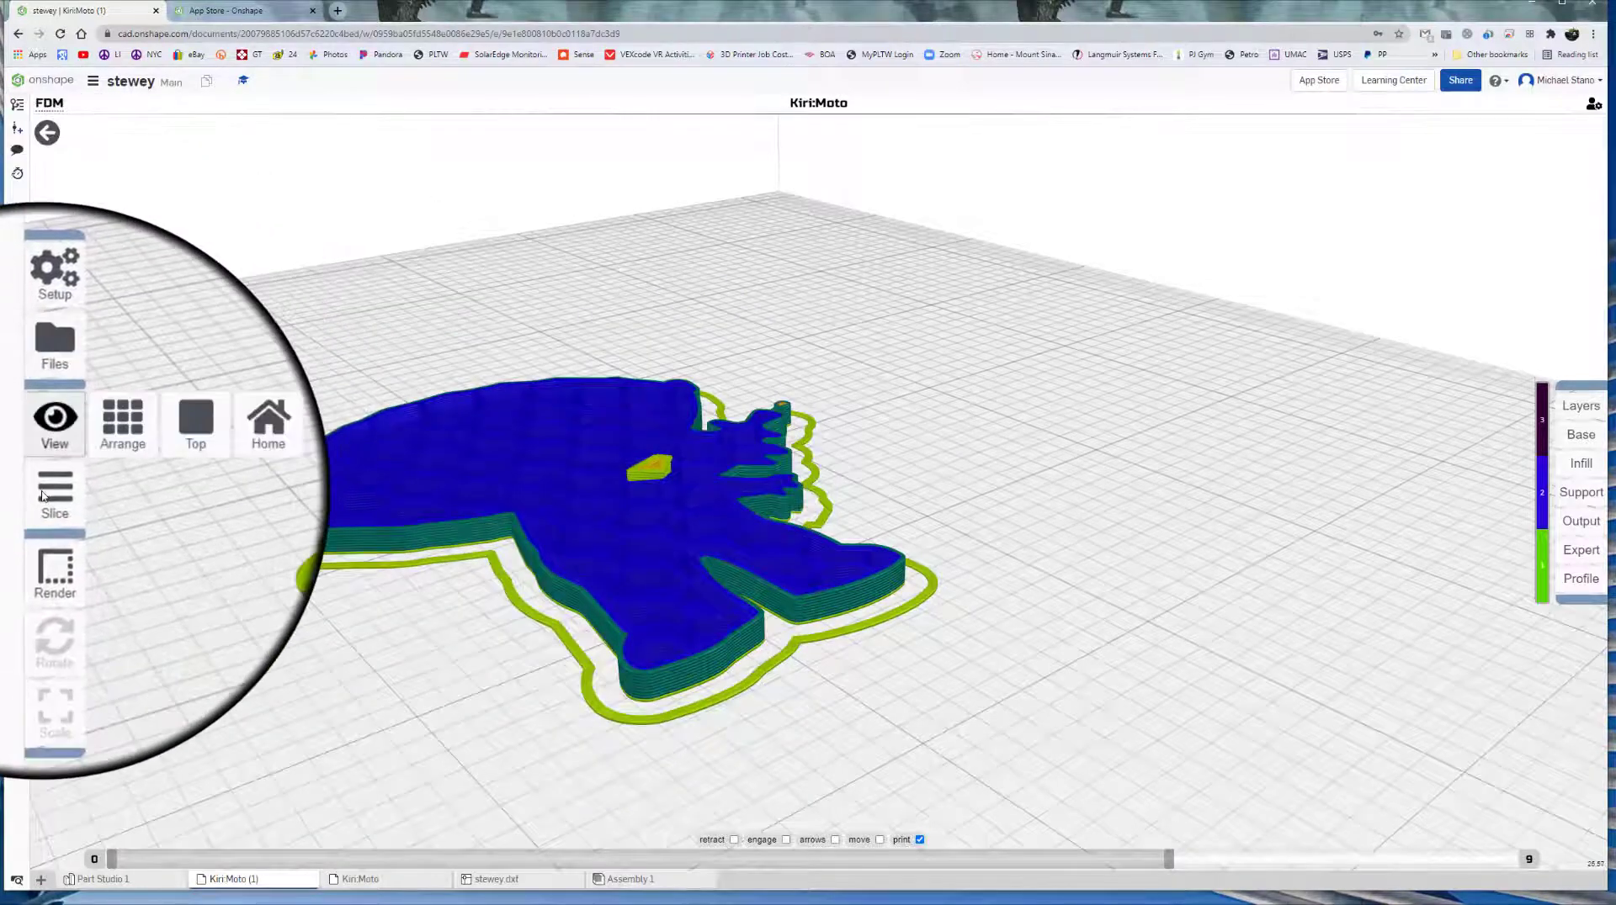
mouse_move(42, 497)
left_click(102, 495)
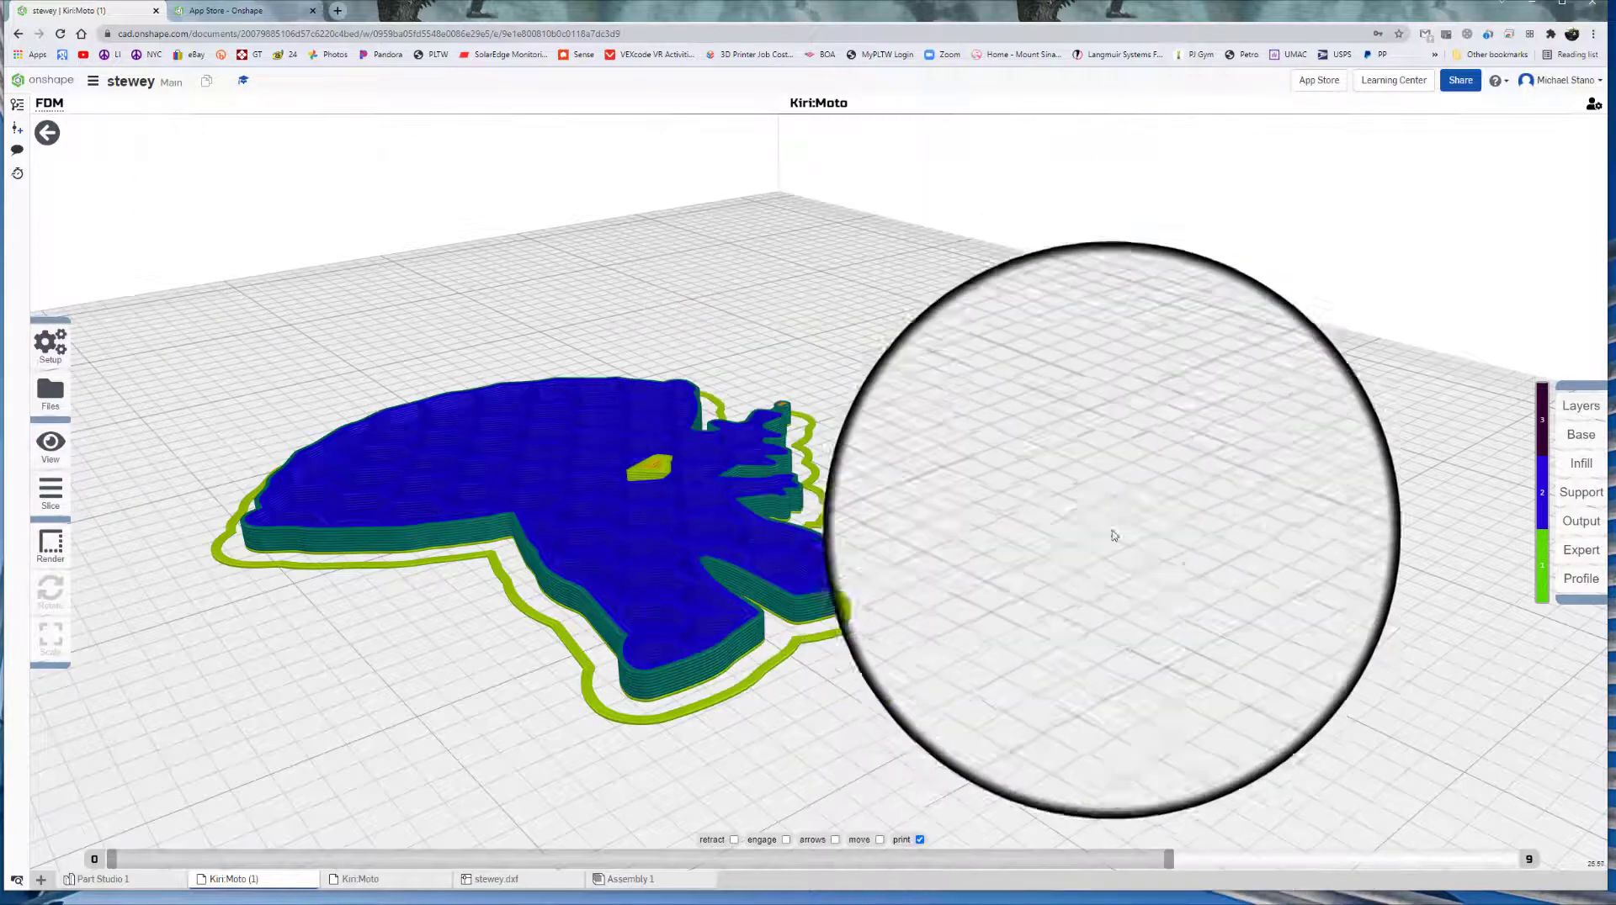
Scrub the layer slider from layer 1 upward to show layers 0 through 6.
left_click(1167, 859)
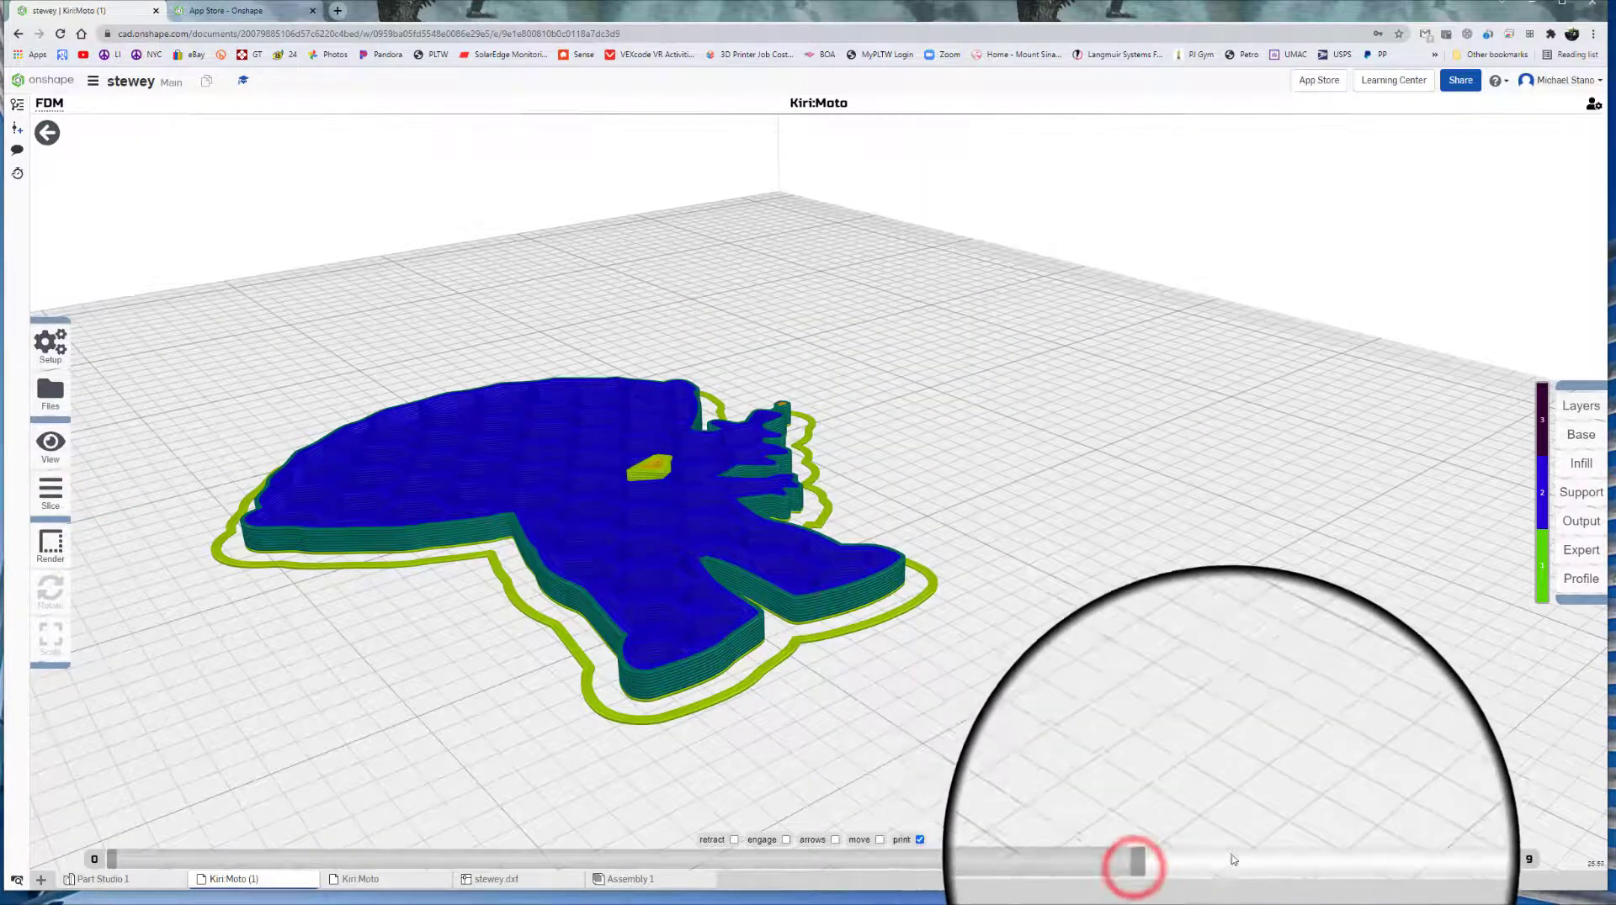
left_click_drag(1168, 859, 133, 863)
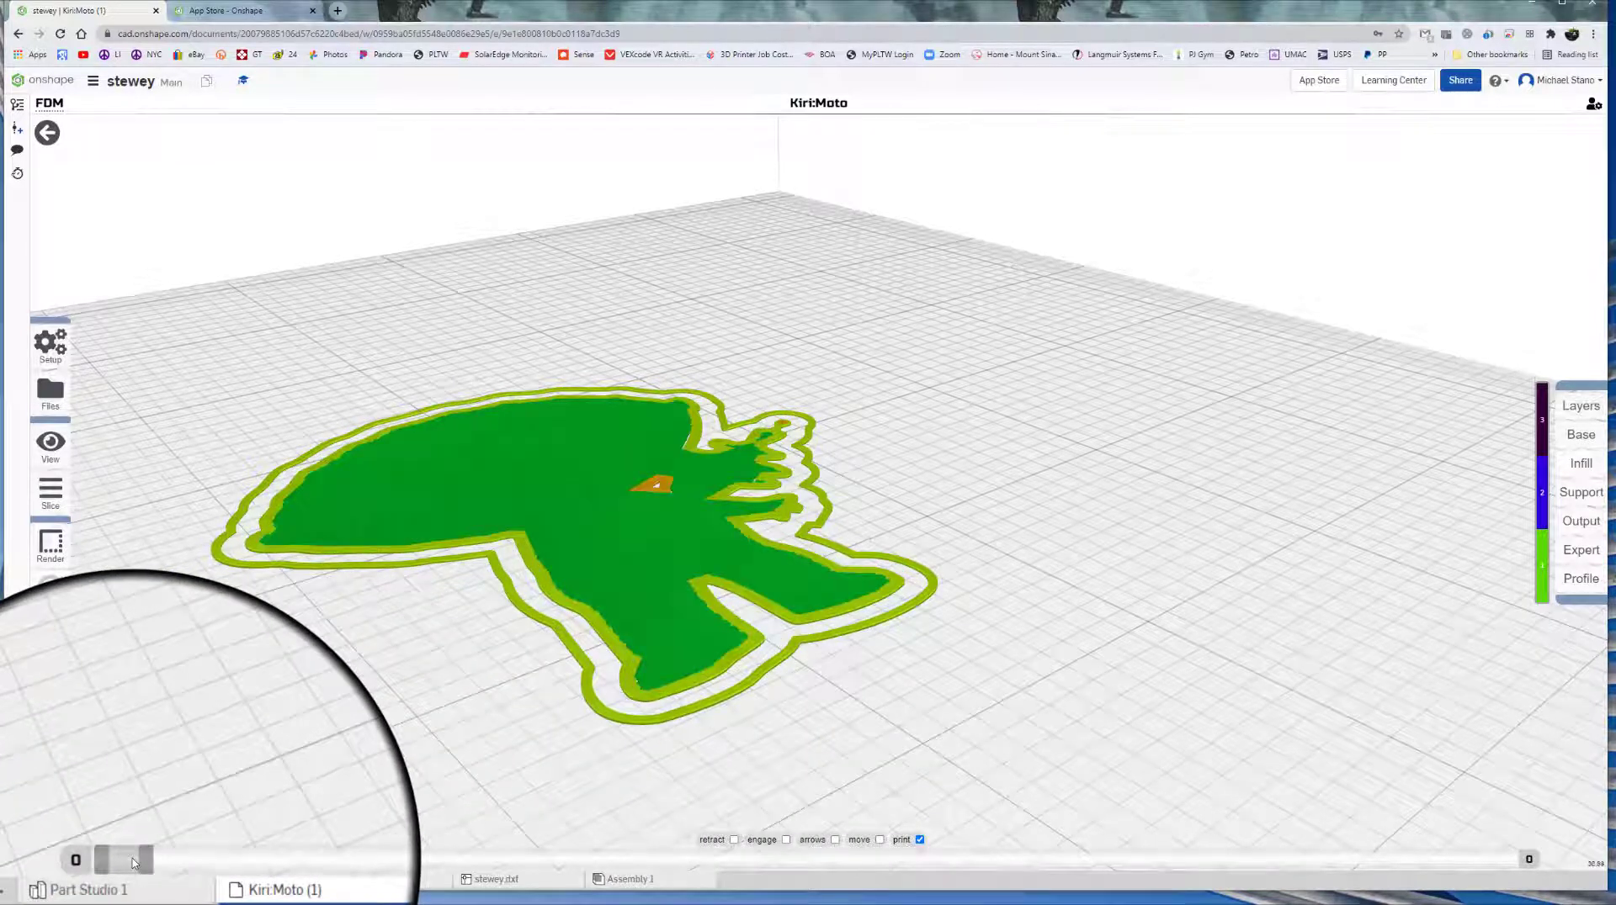
left_click(186, 862)
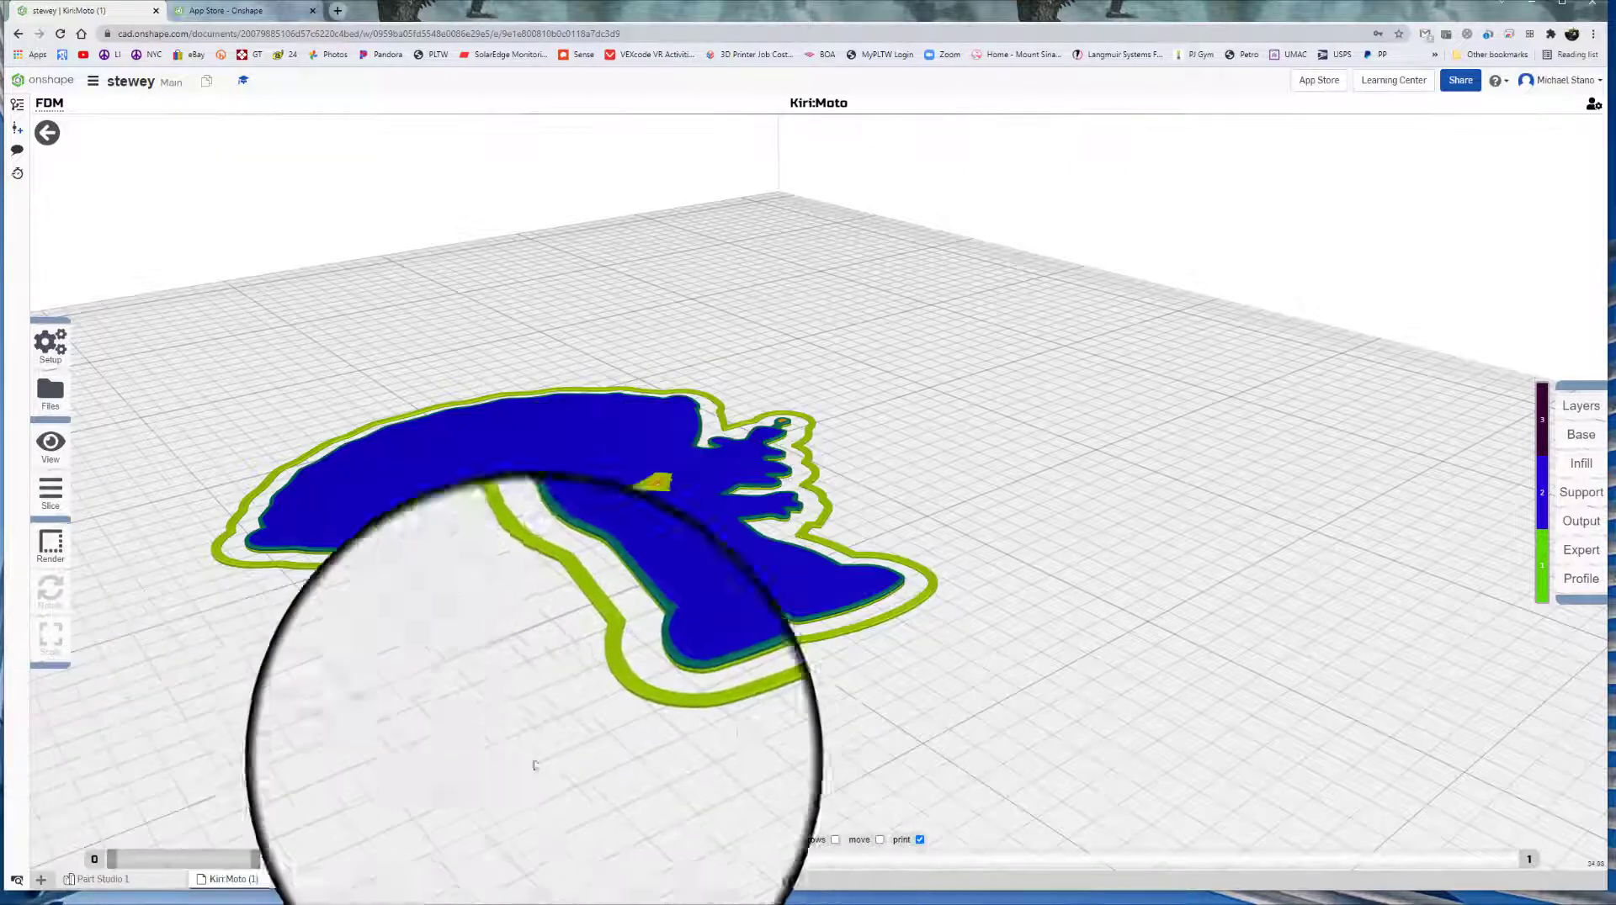
left_click(263, 860)
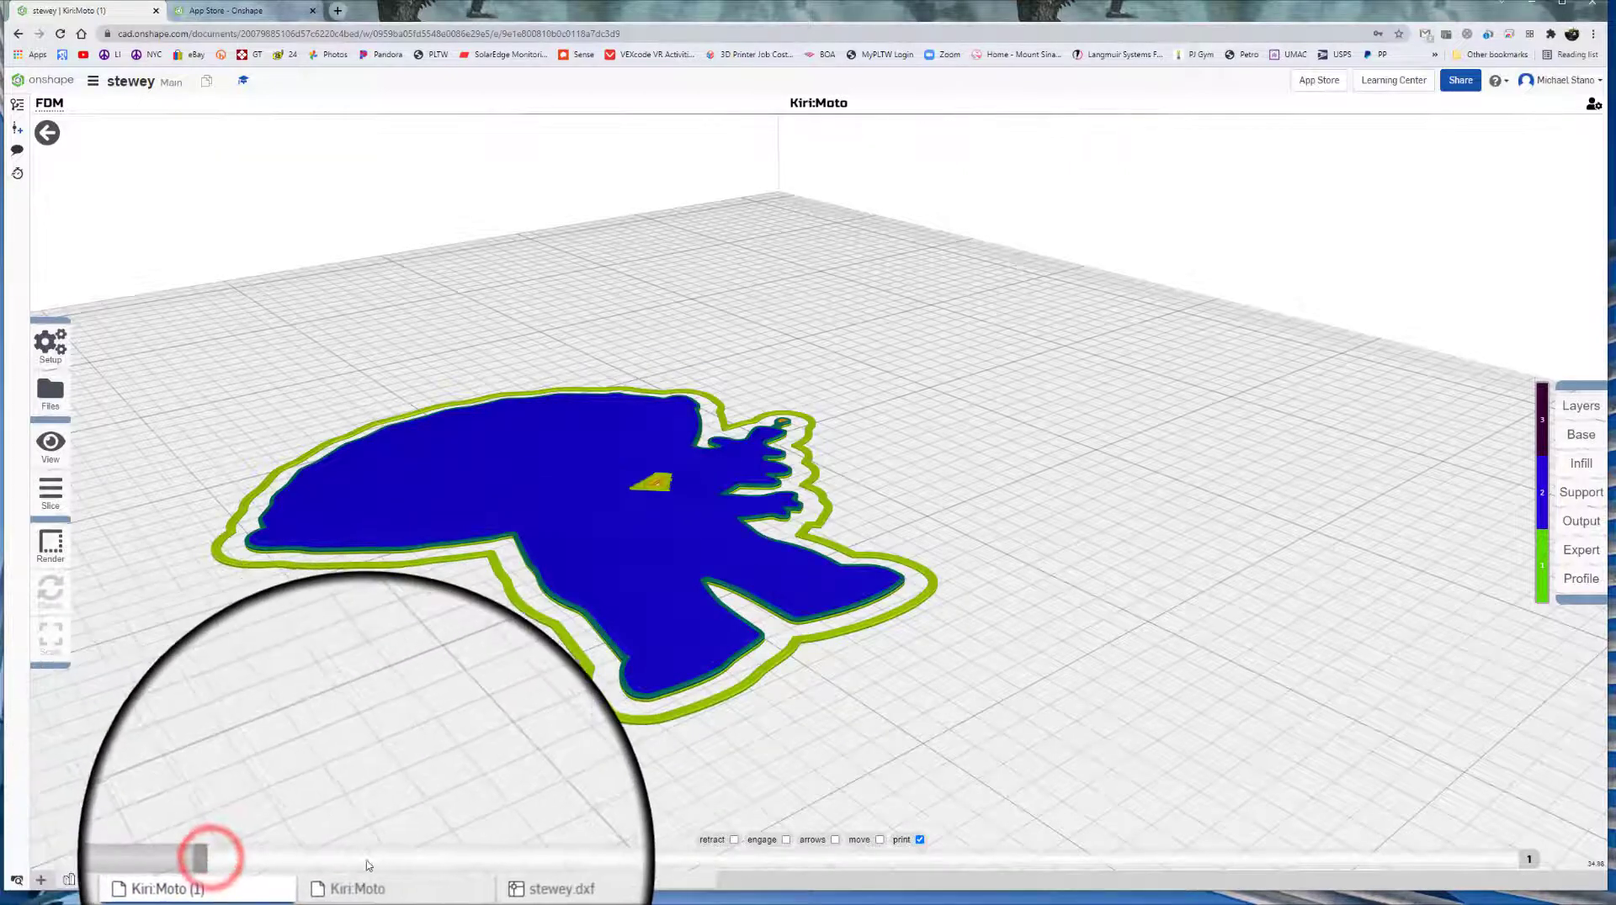
left_click(286, 859)
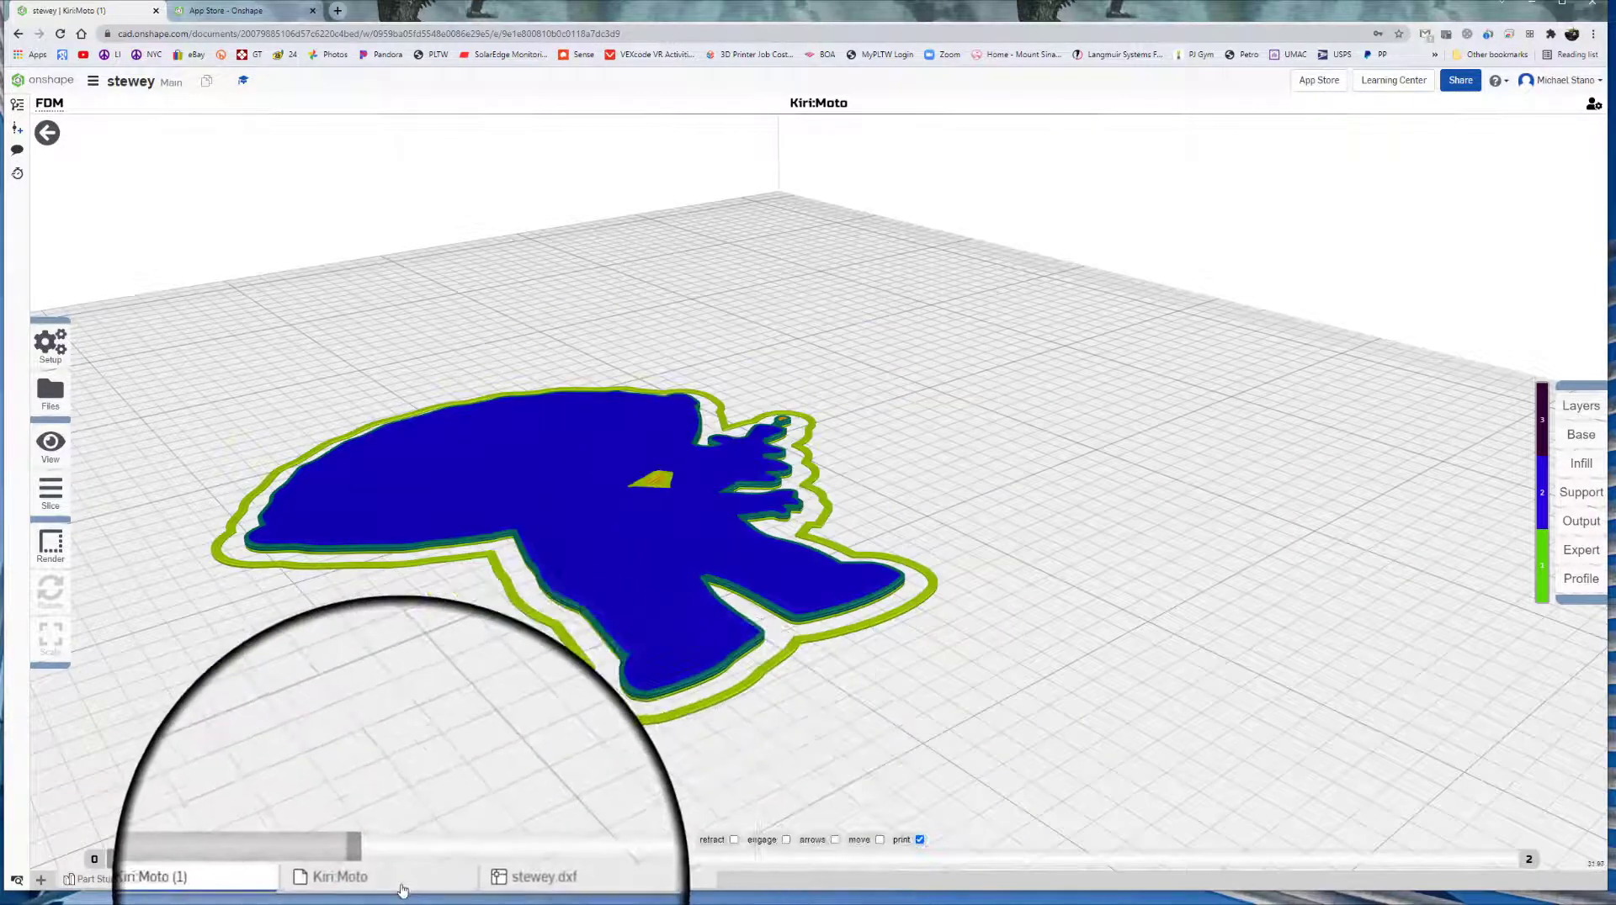
left_click_drag(372, 859, 455, 868)
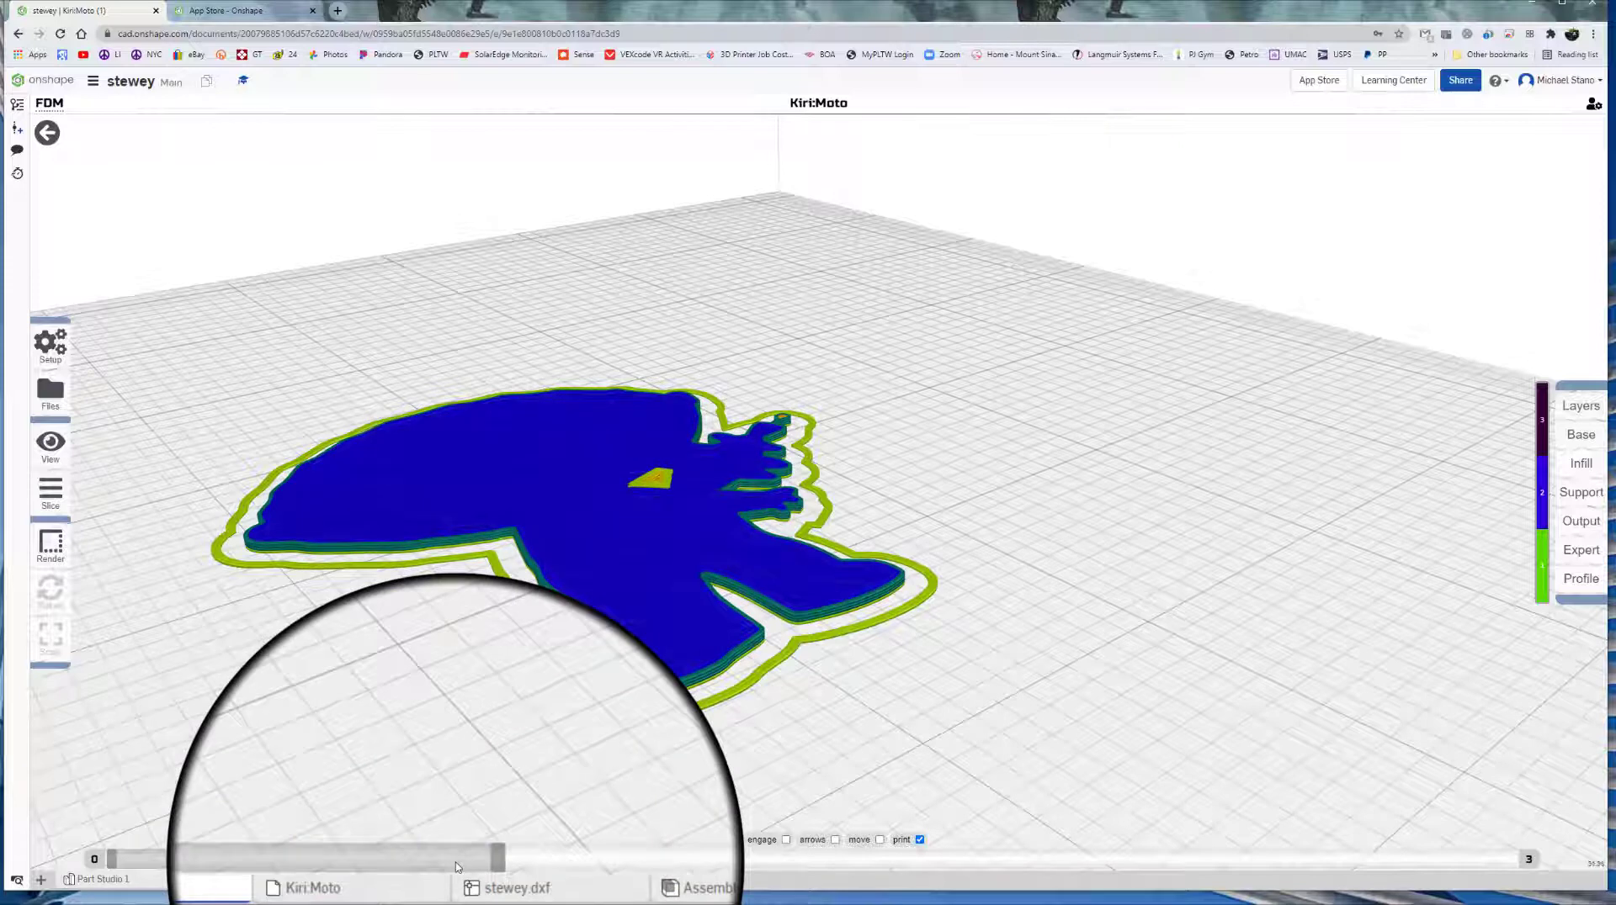
left_click_drag(407, 859, 798, 867)
Toggle the move, engage and retract overlays on and off, then restore all 12 layers.
left_click(880, 841)
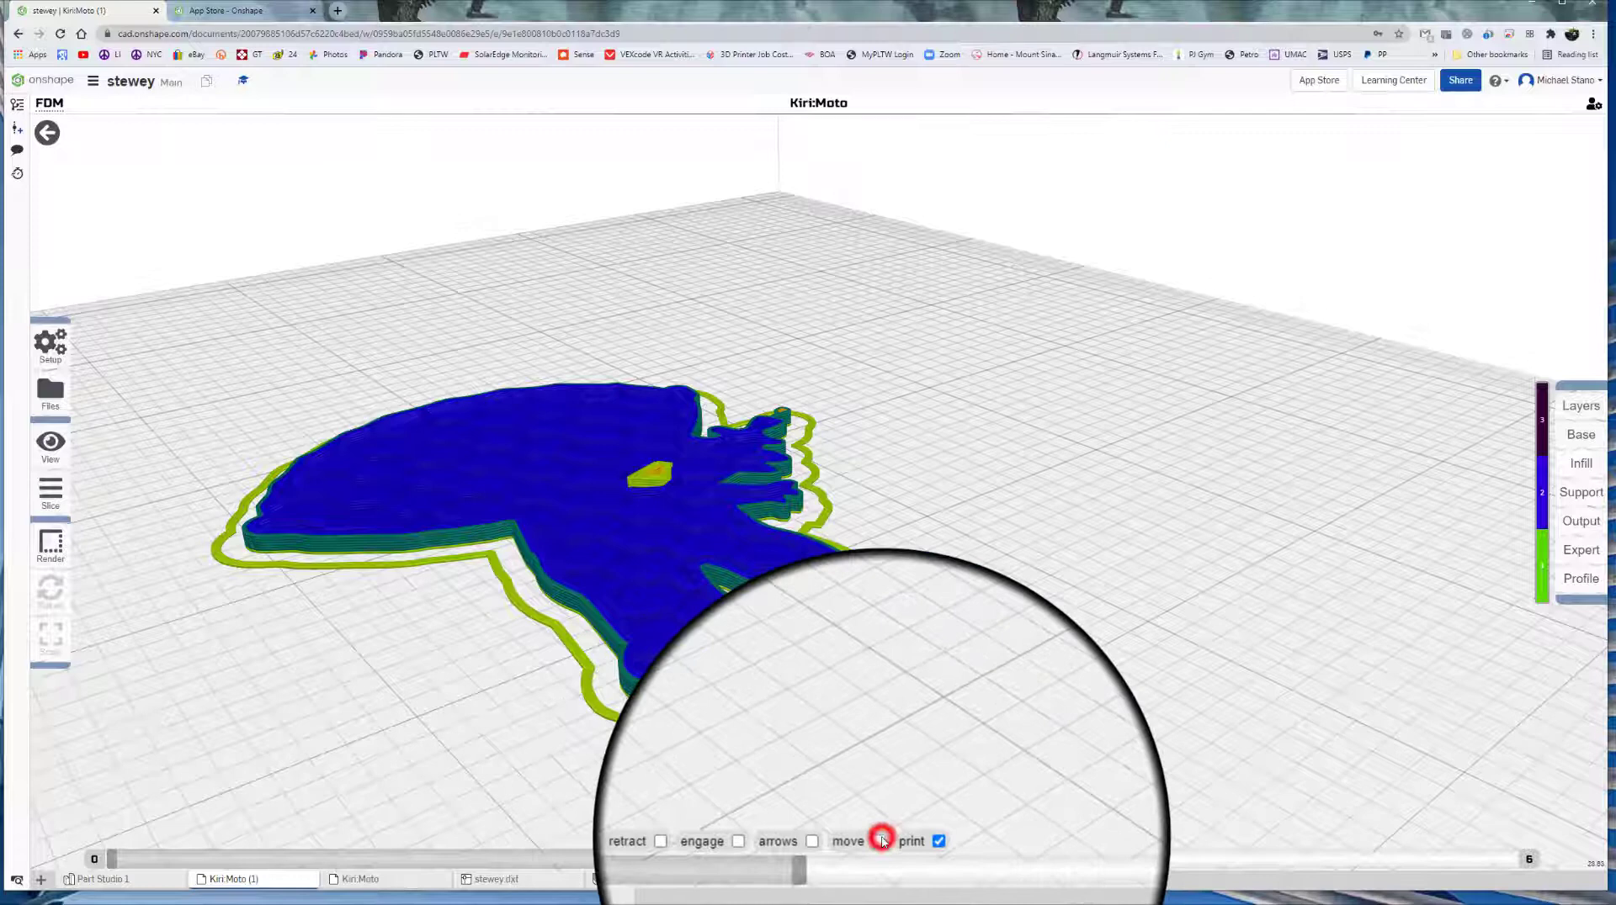
left_click(880, 842)
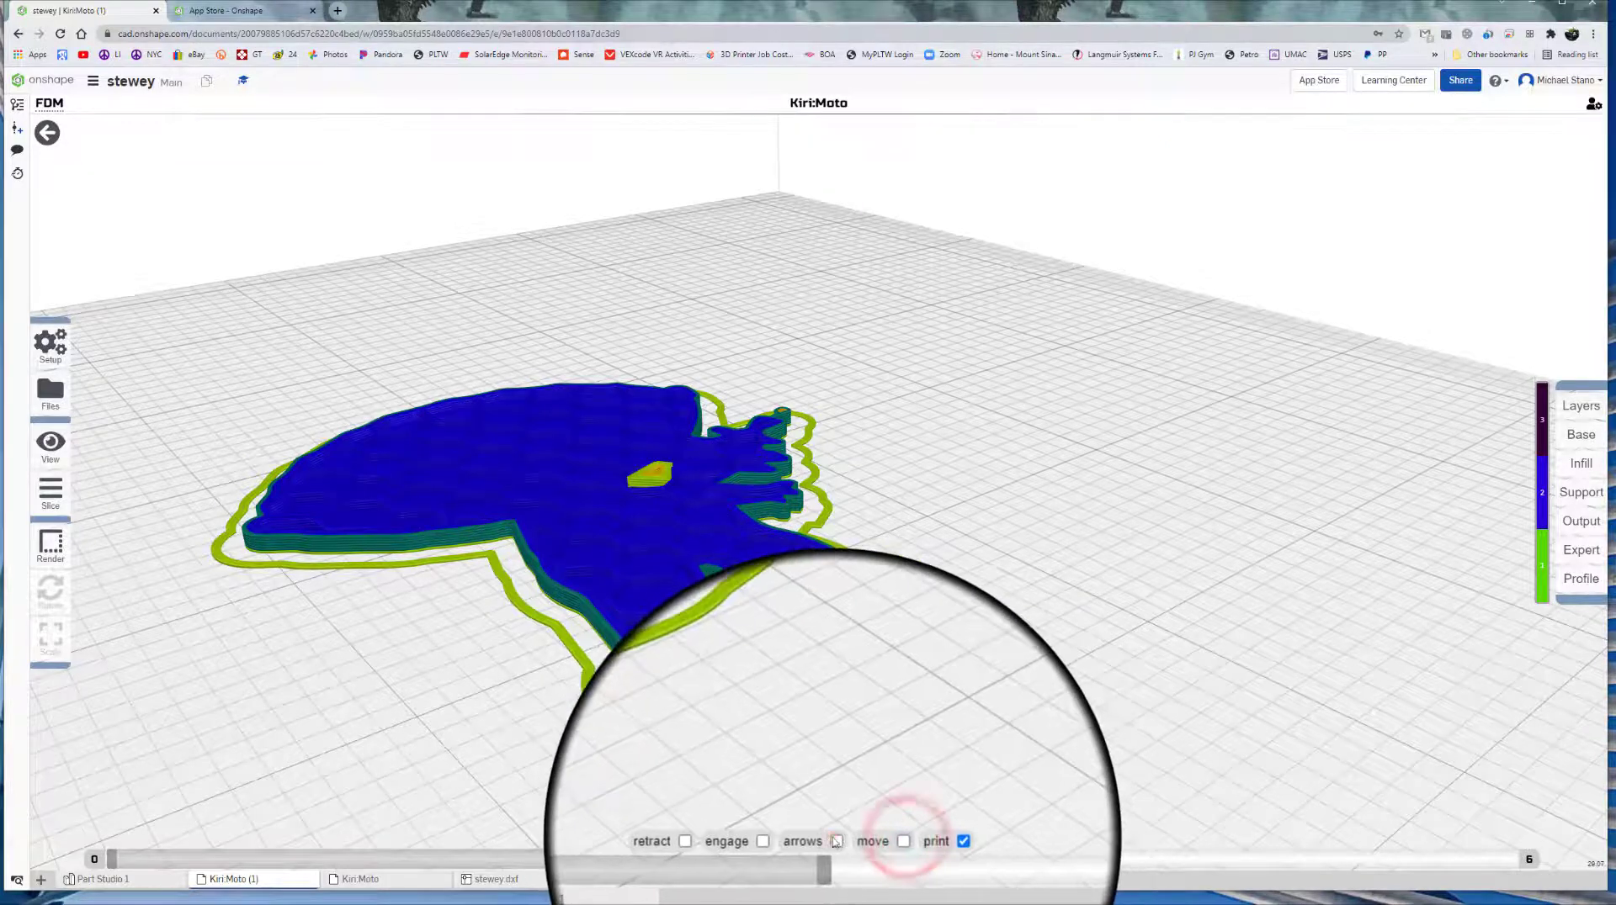
left_click(786, 842)
left_click(786, 841)
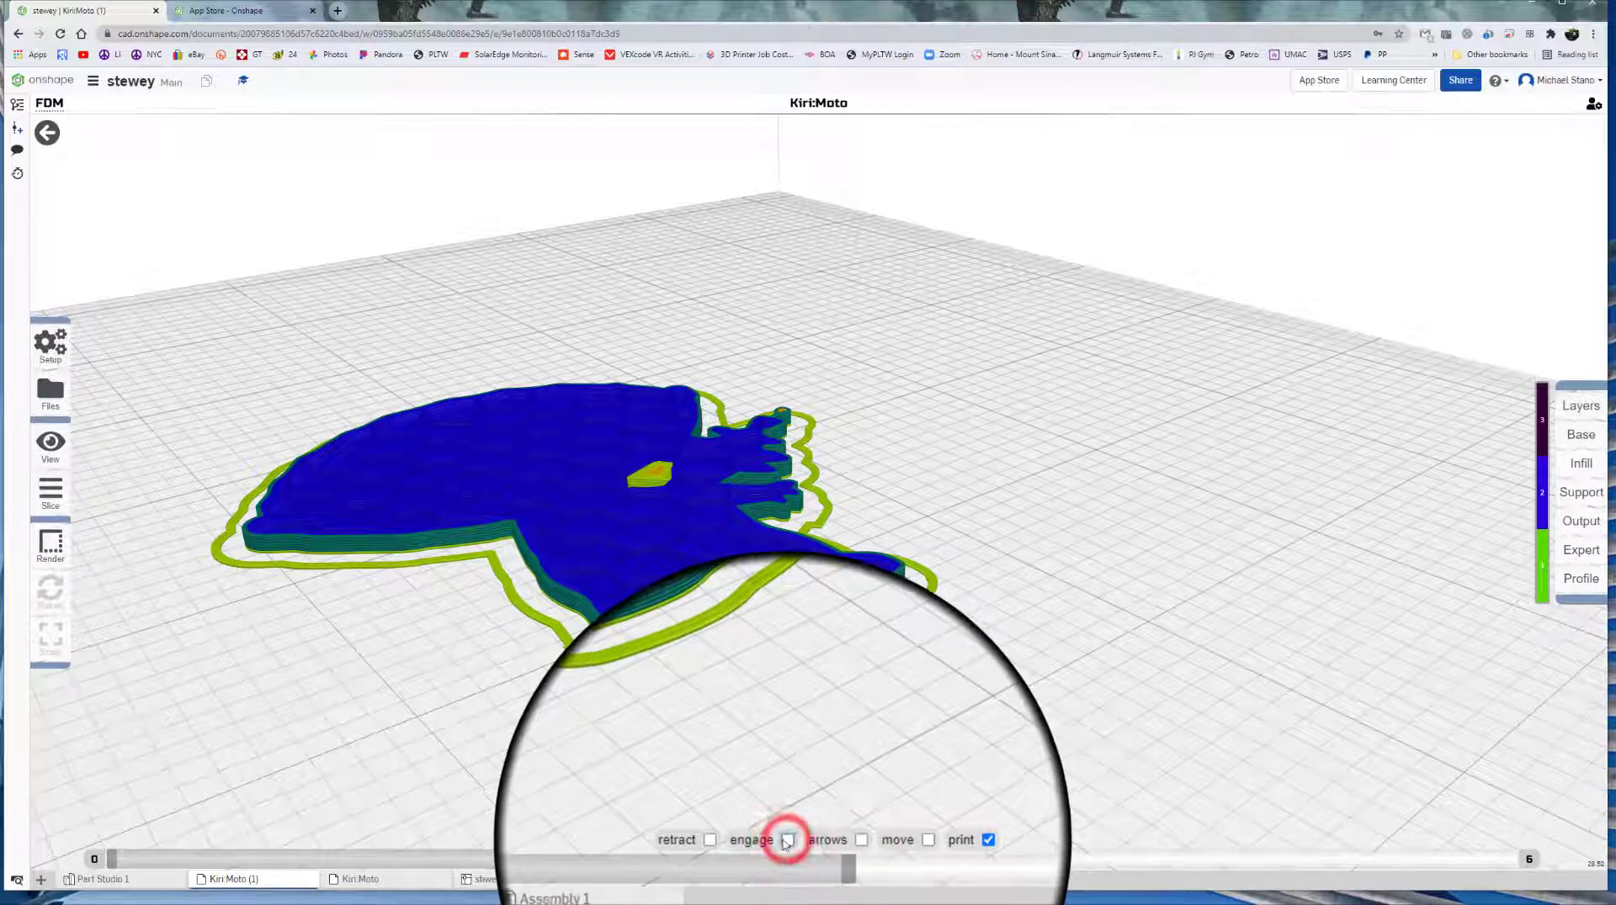
left_click(734, 839)
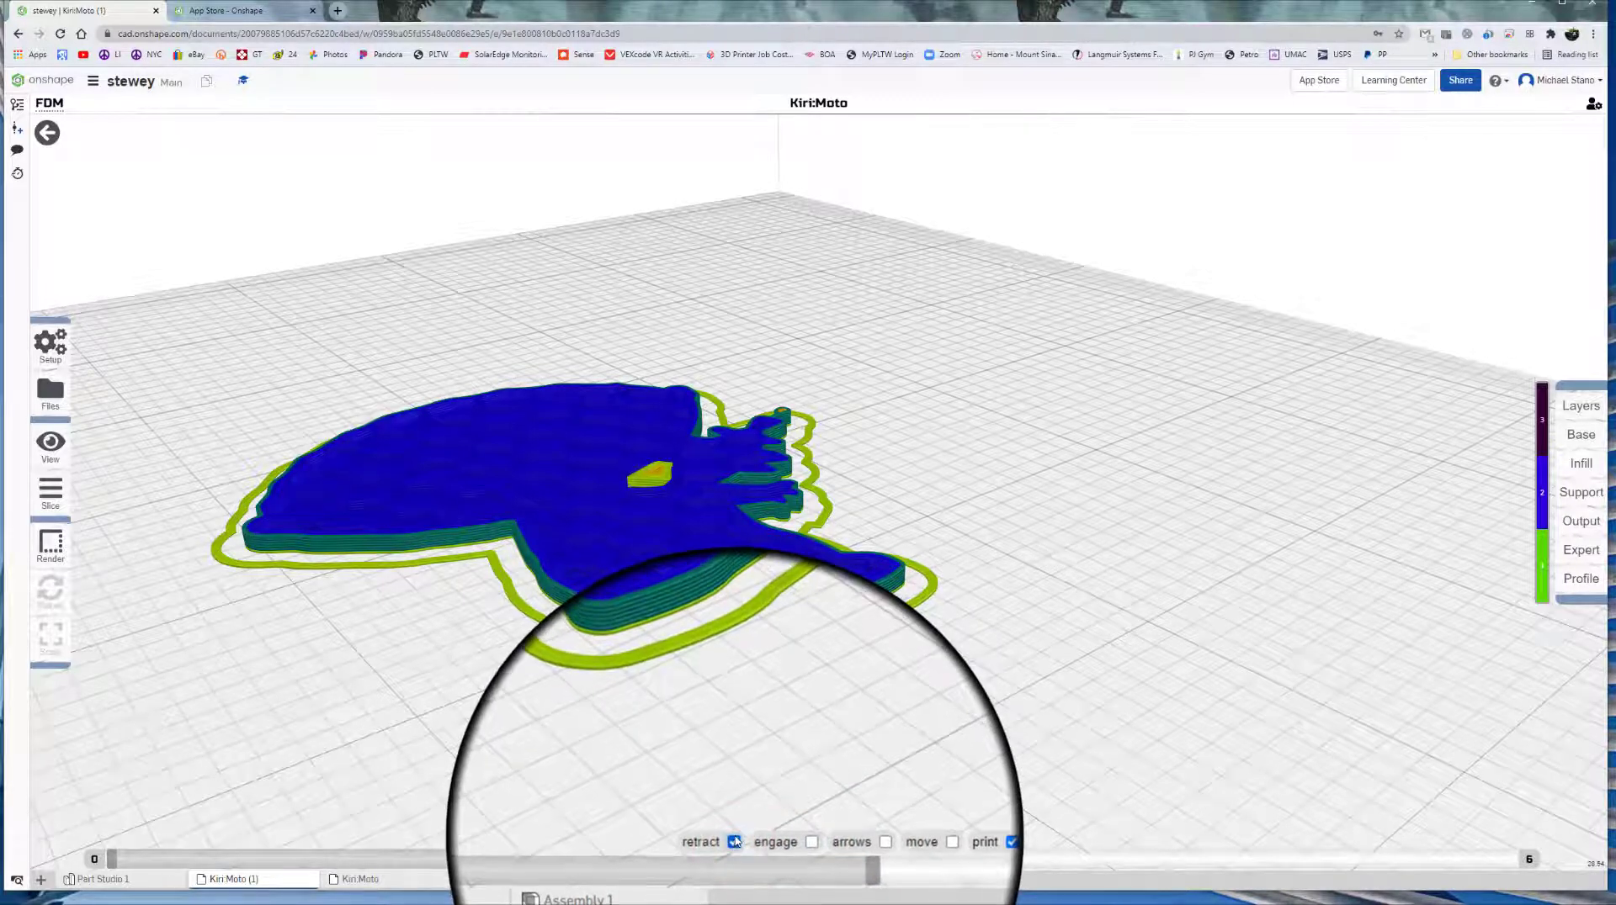
left_click(733, 839)
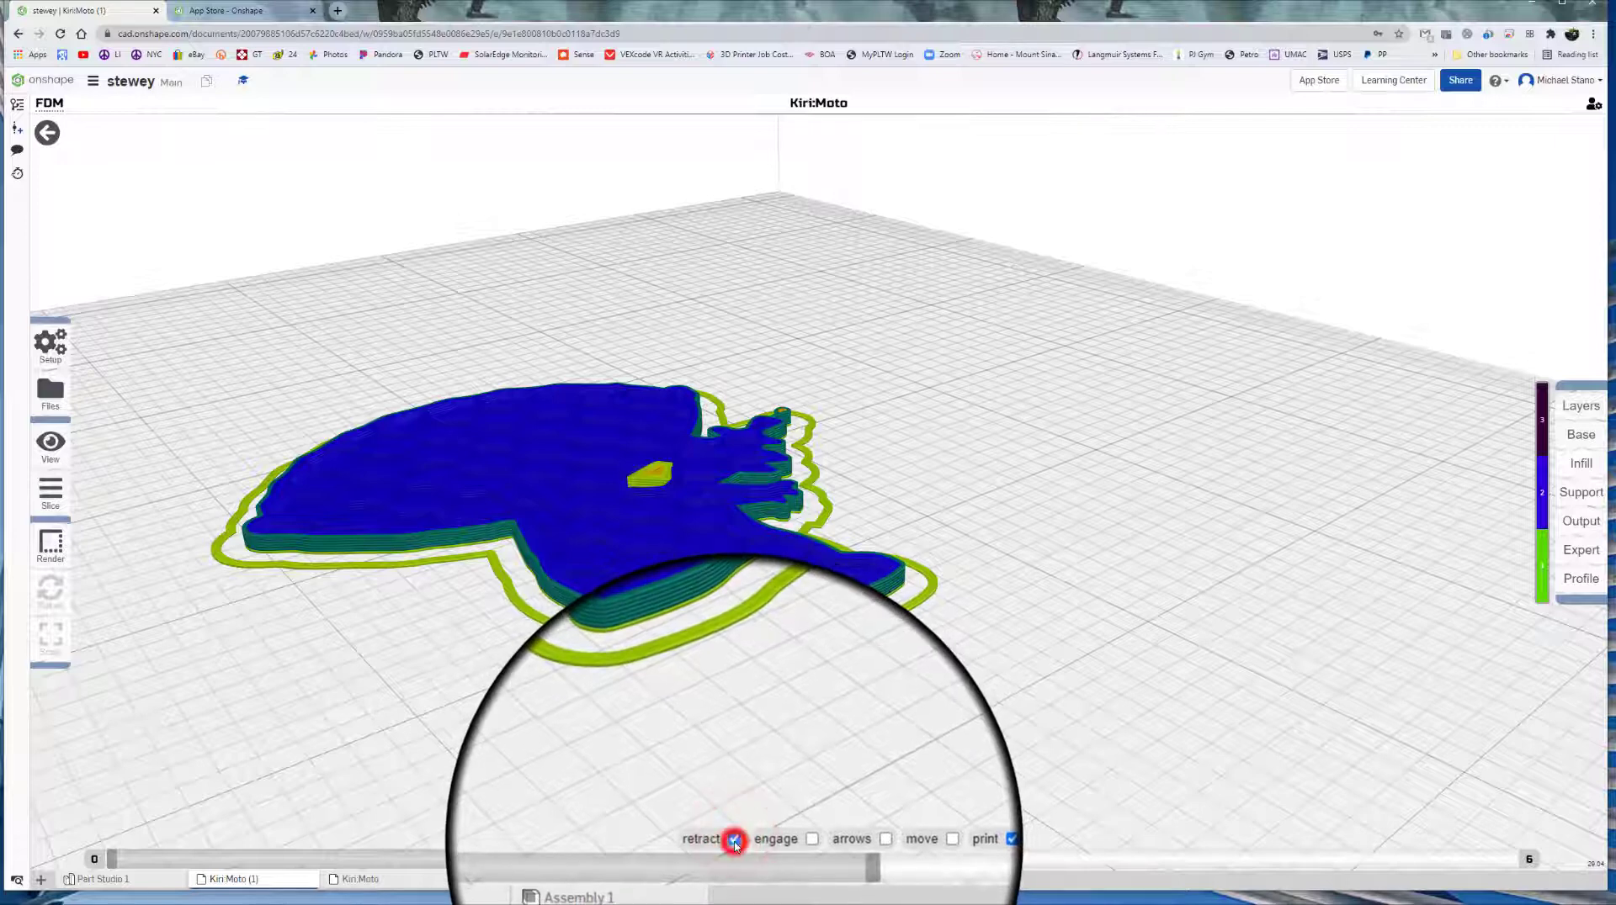
left_click(734, 840)
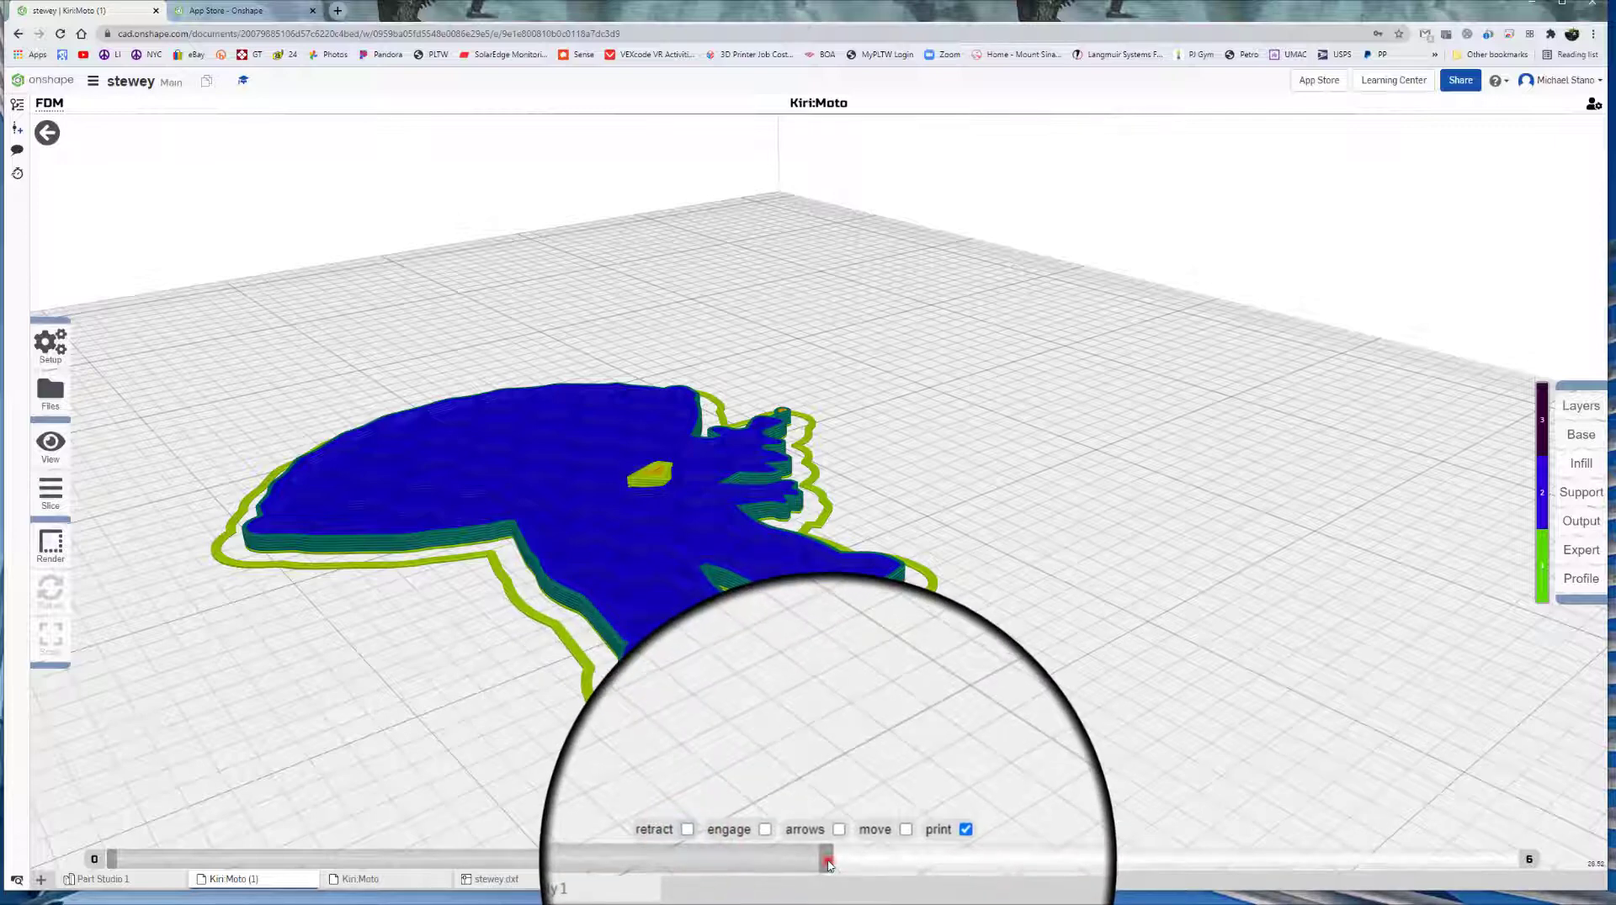
left_click_drag(828, 864, 894, 862)
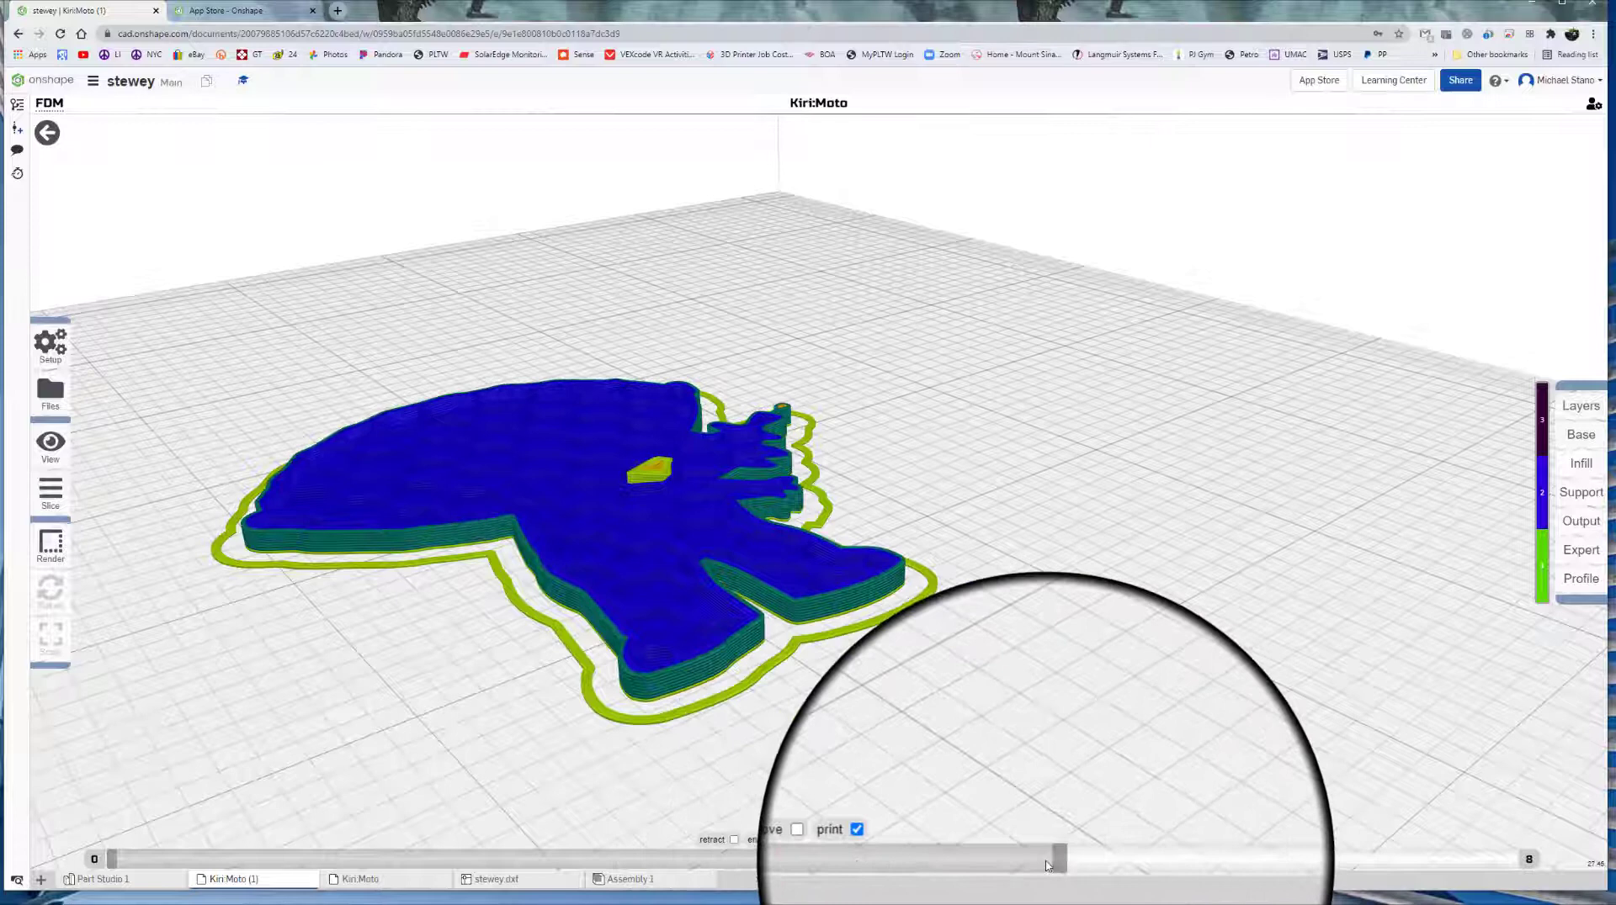
left_click_drag(1048, 867, 1397, 860)
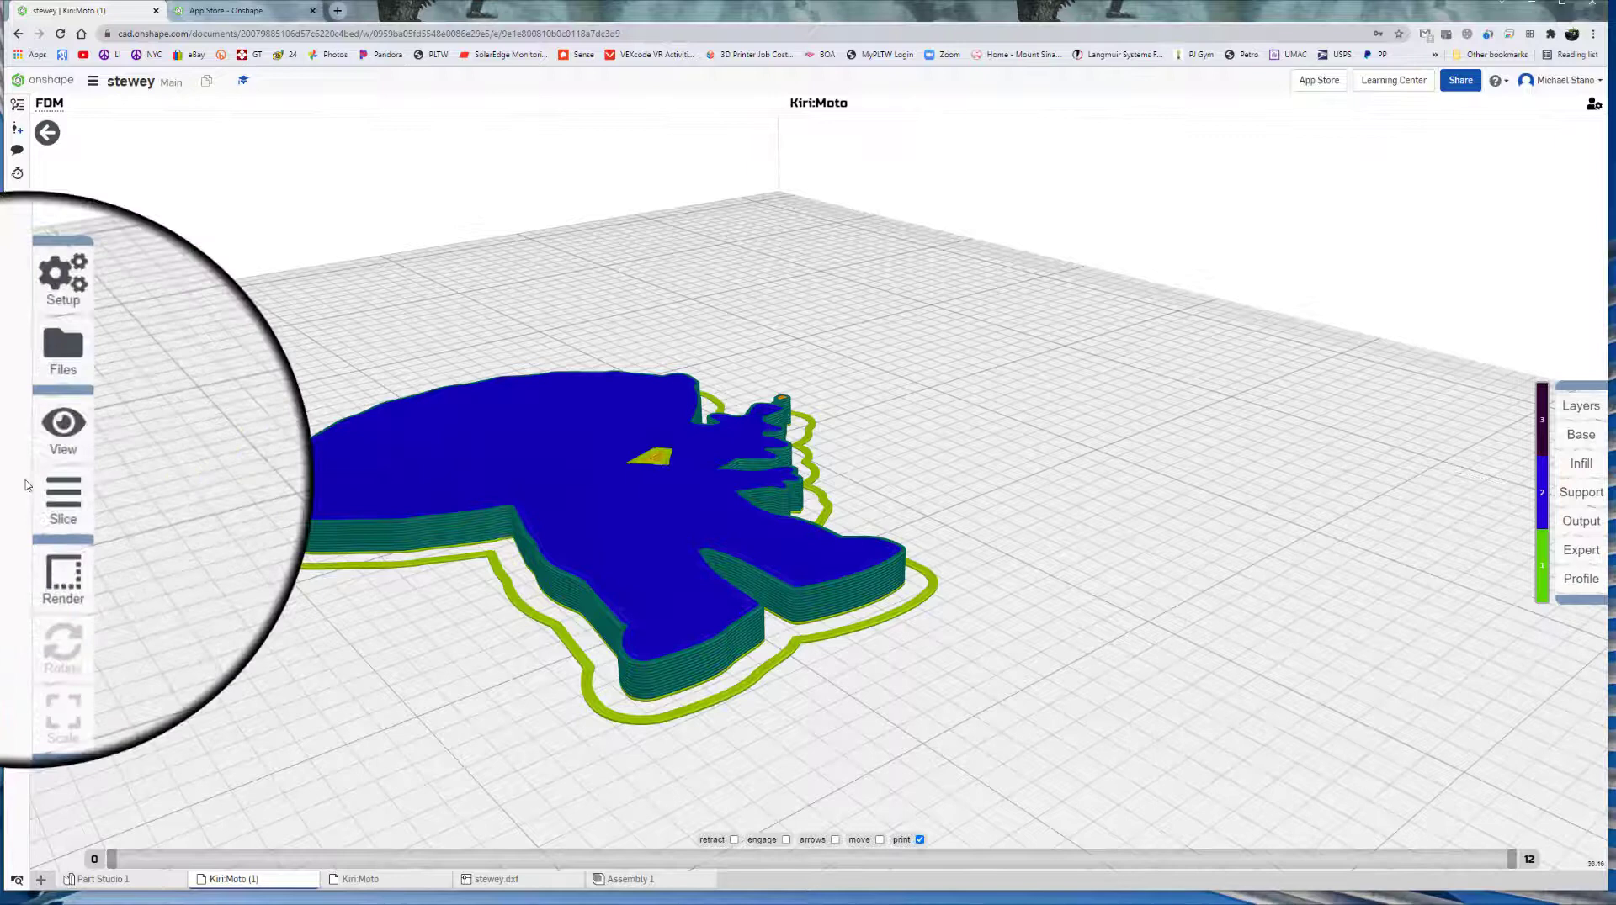
Re-slice stewey and export it, showing 00:25:38 print time and 1685 mm of filament.
left_click(48, 503)
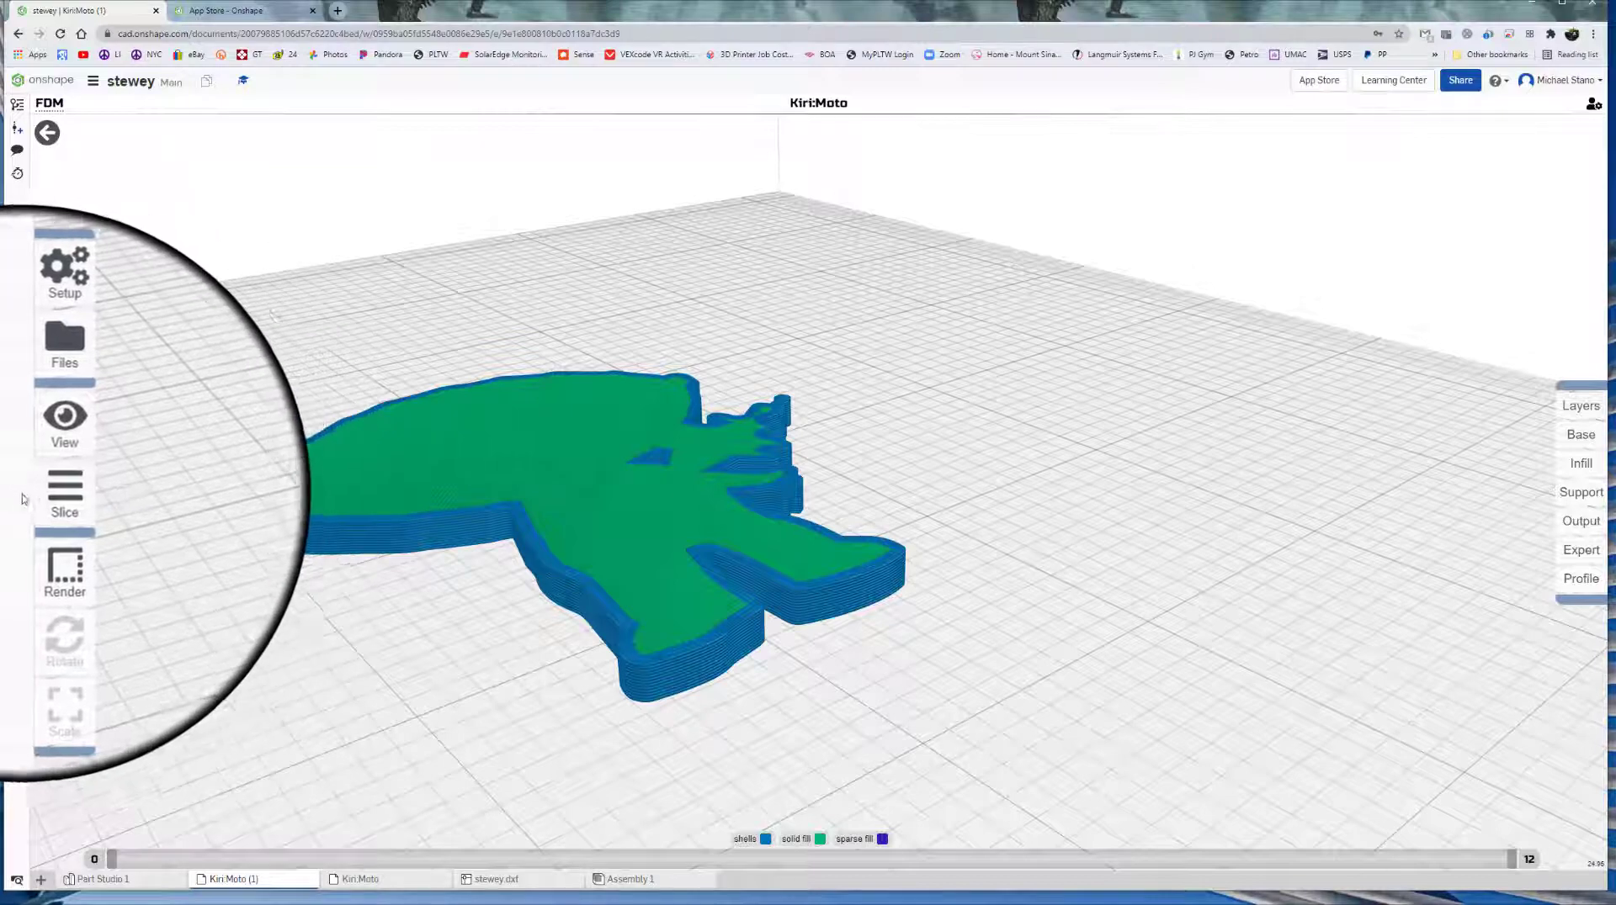
left_click(43, 497)
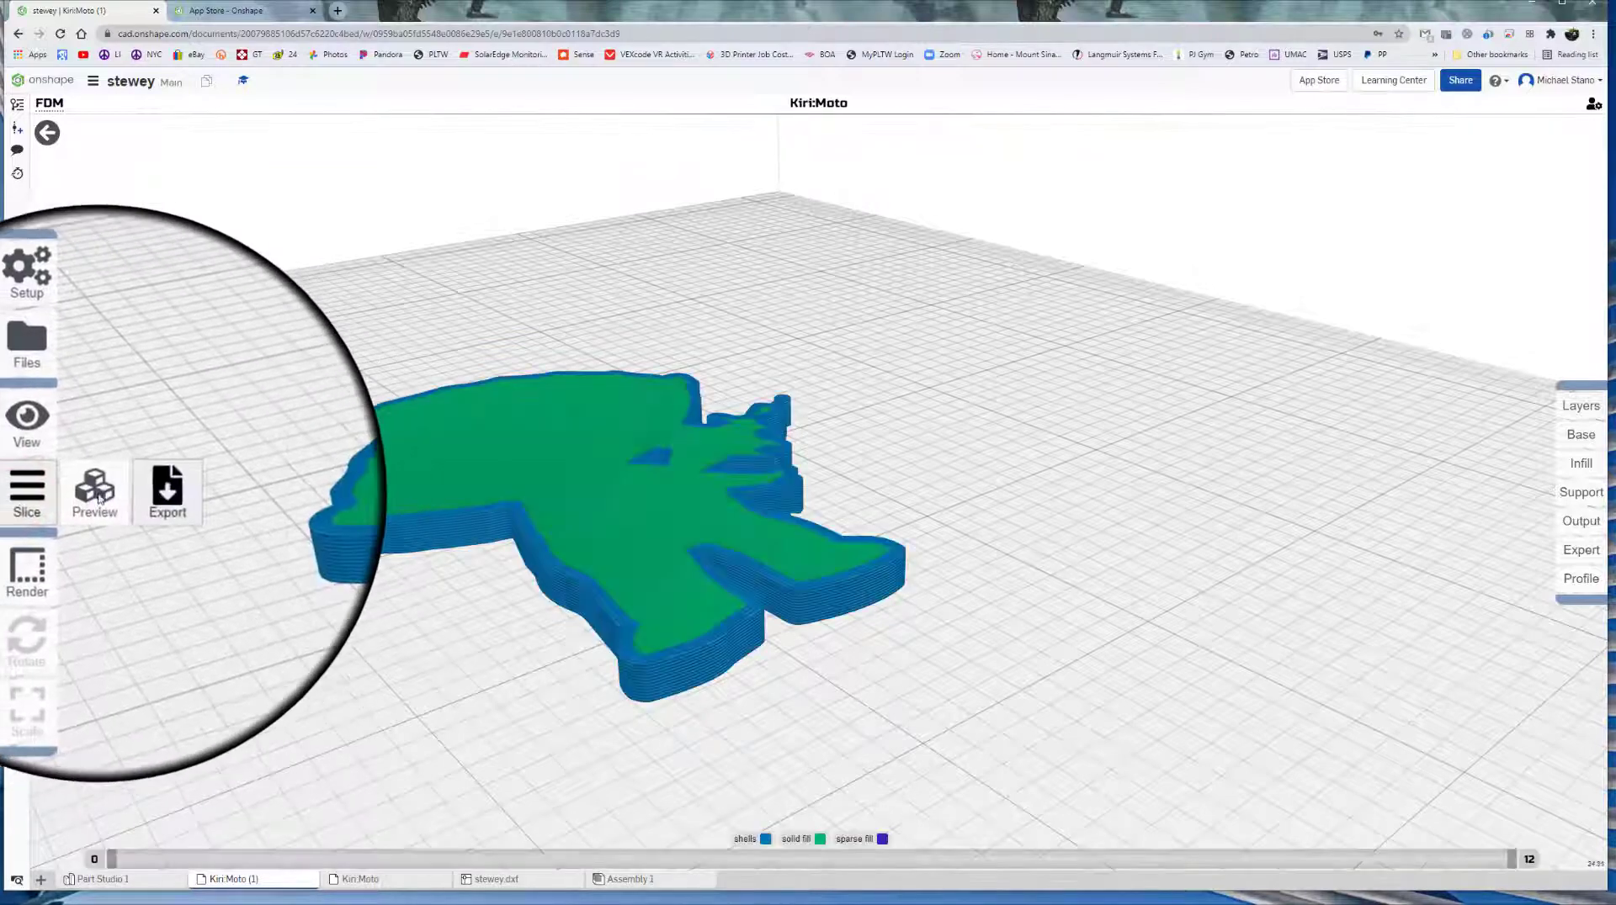
left_click(145, 497)
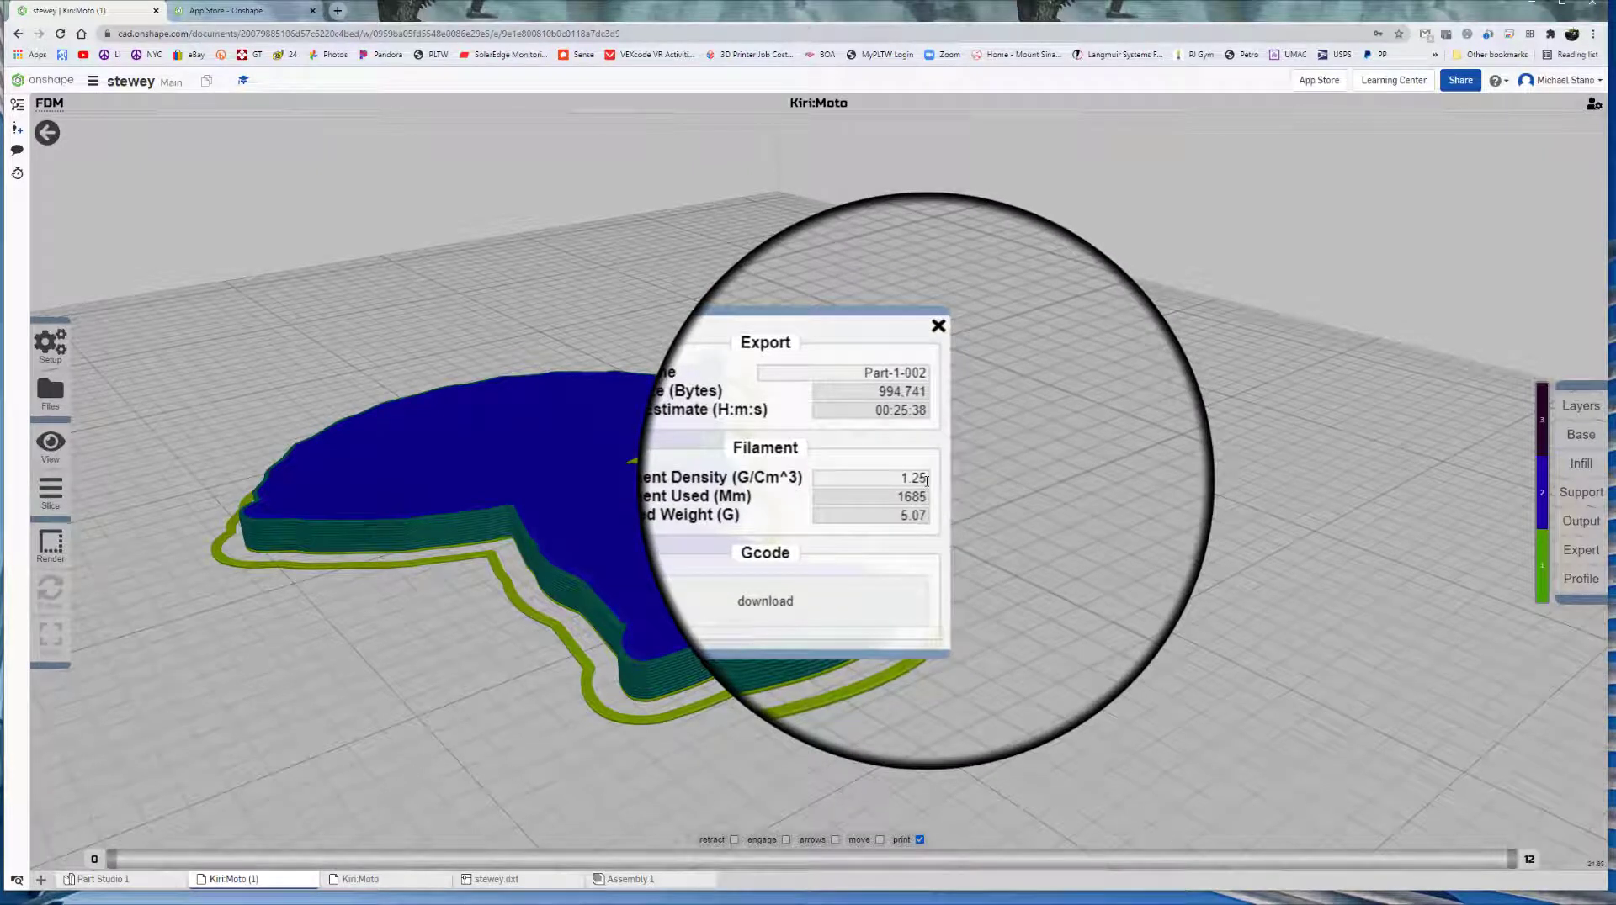
Inspect the Filament Density value in the export summary for Part-1-002.
left_click(926, 481)
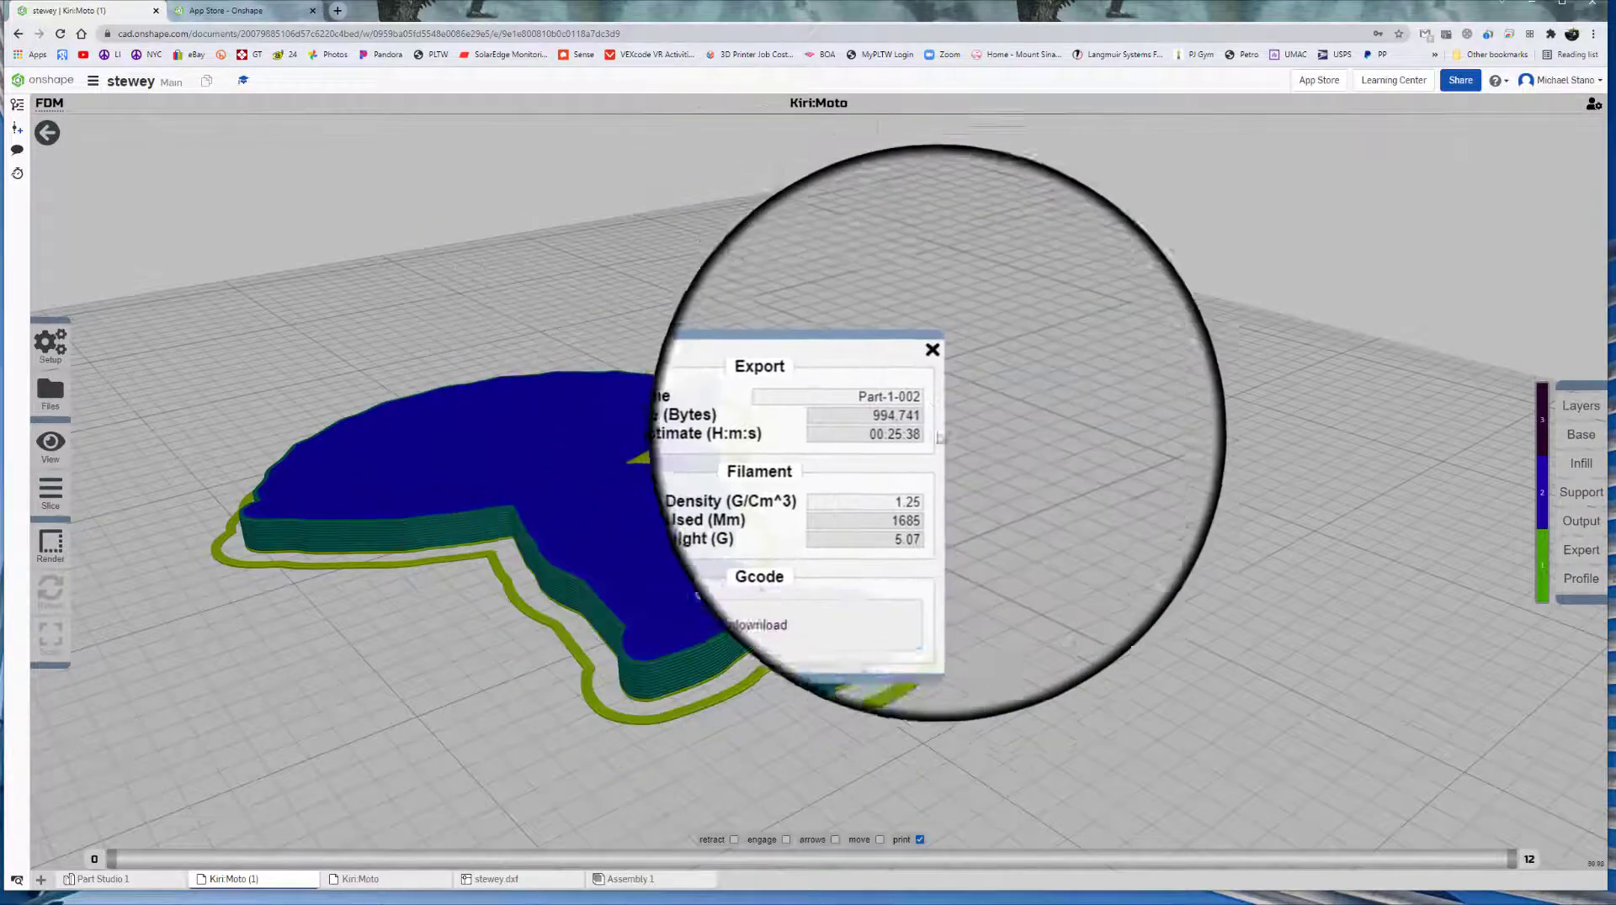
Verify the machine is Creality Ender 3, then reopen the export summary for Part-1-003.
left_click(934, 378)
mouse_move(80, 344)
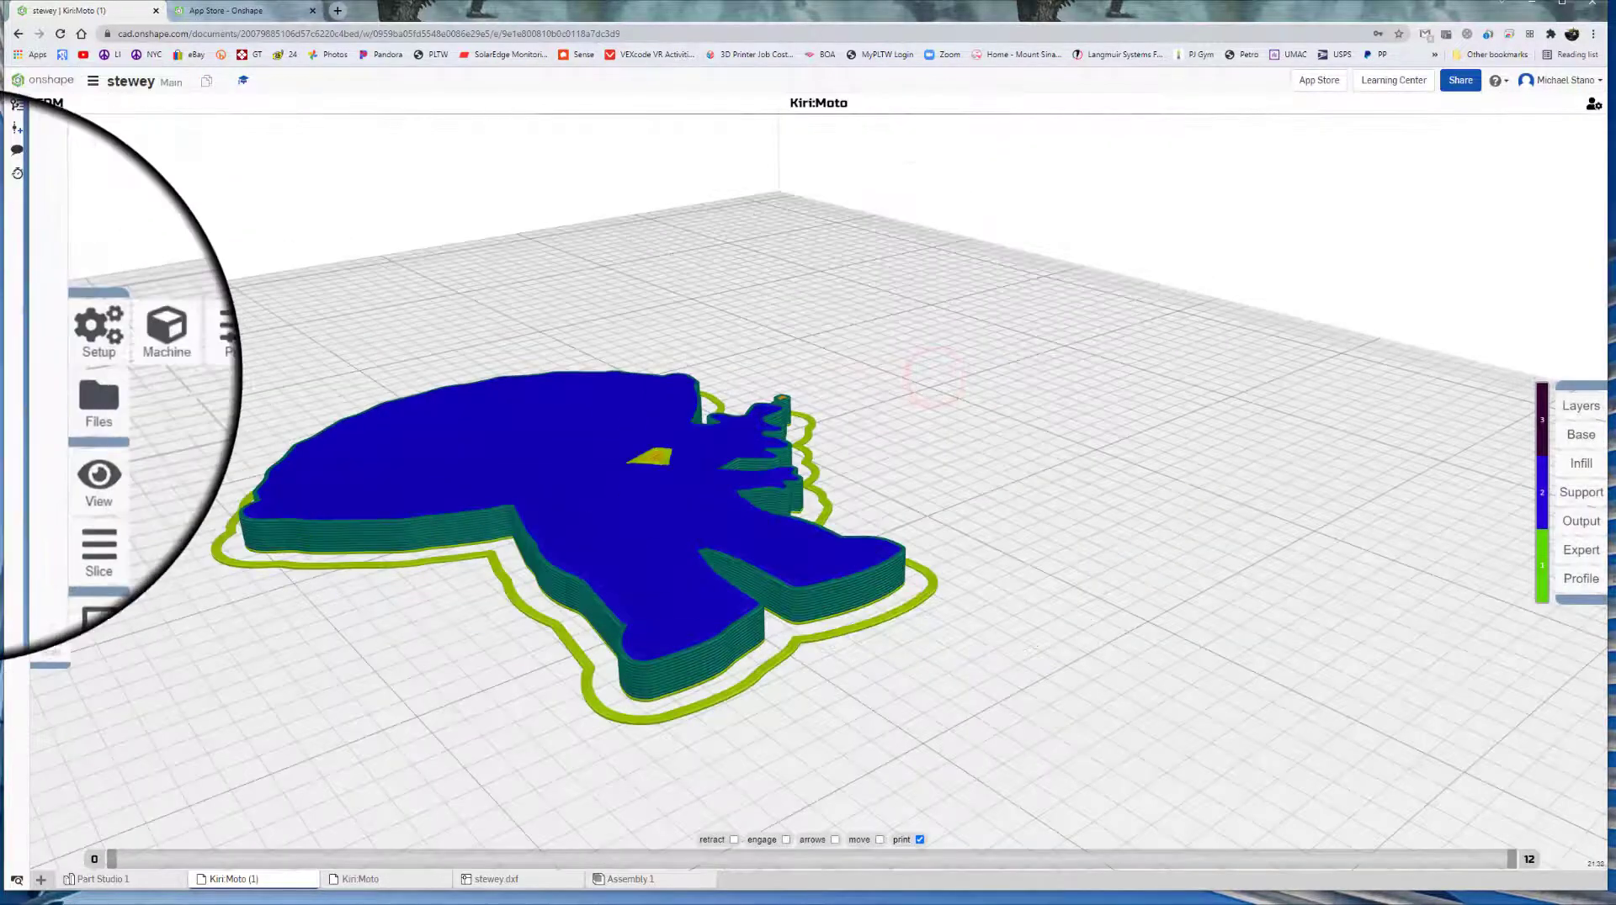
left_click(97, 345)
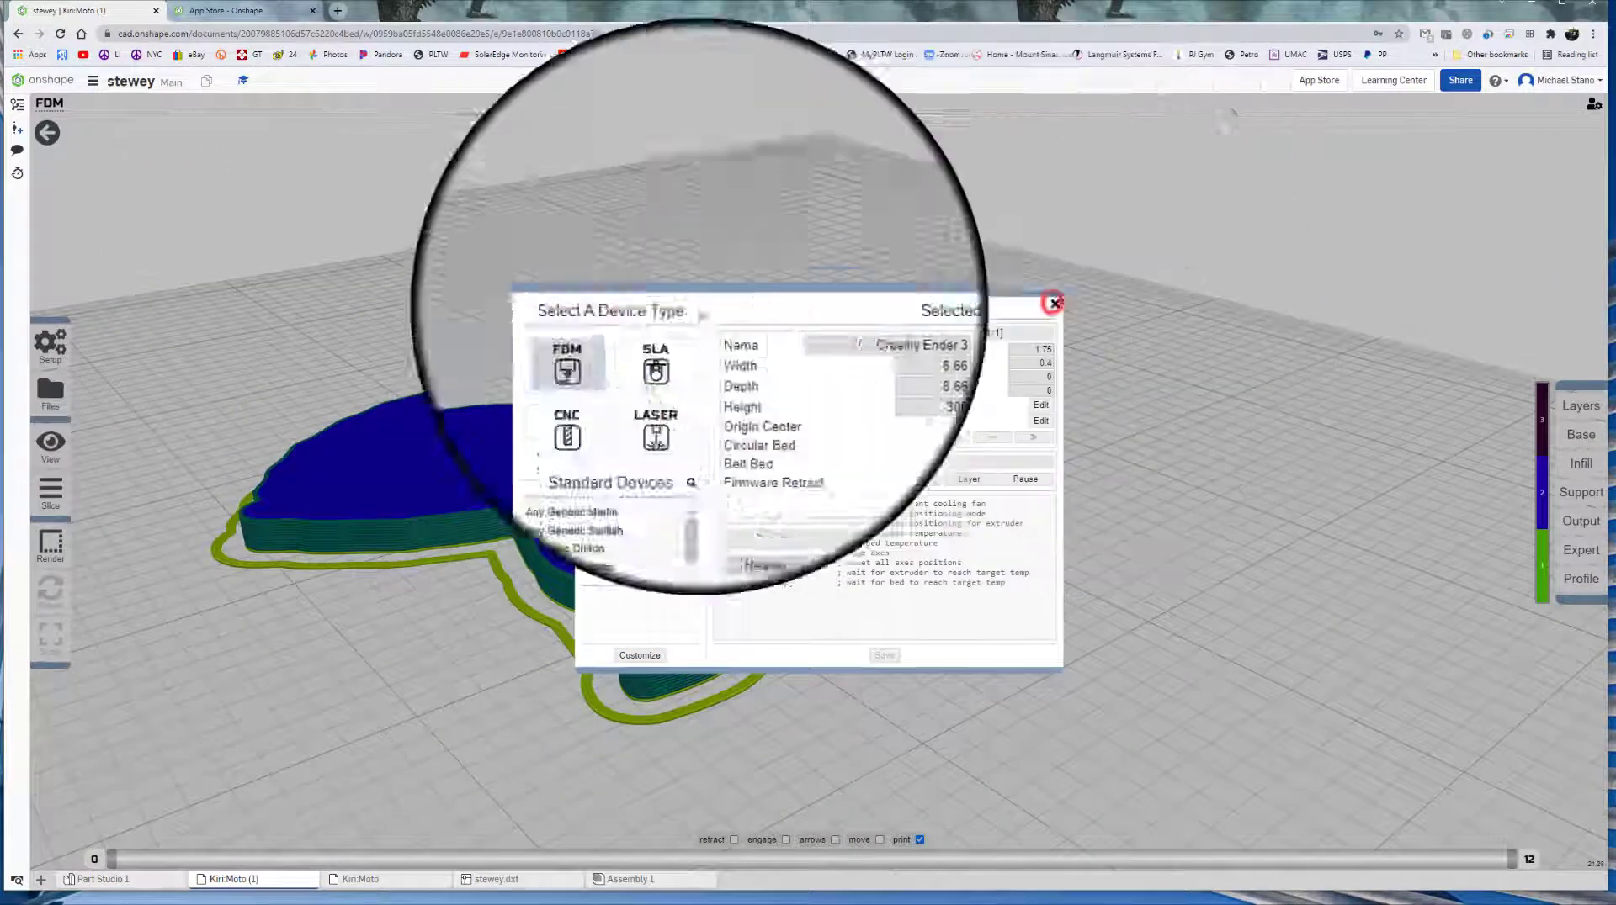
left_click(1051, 306)
mouse_move(46, 492)
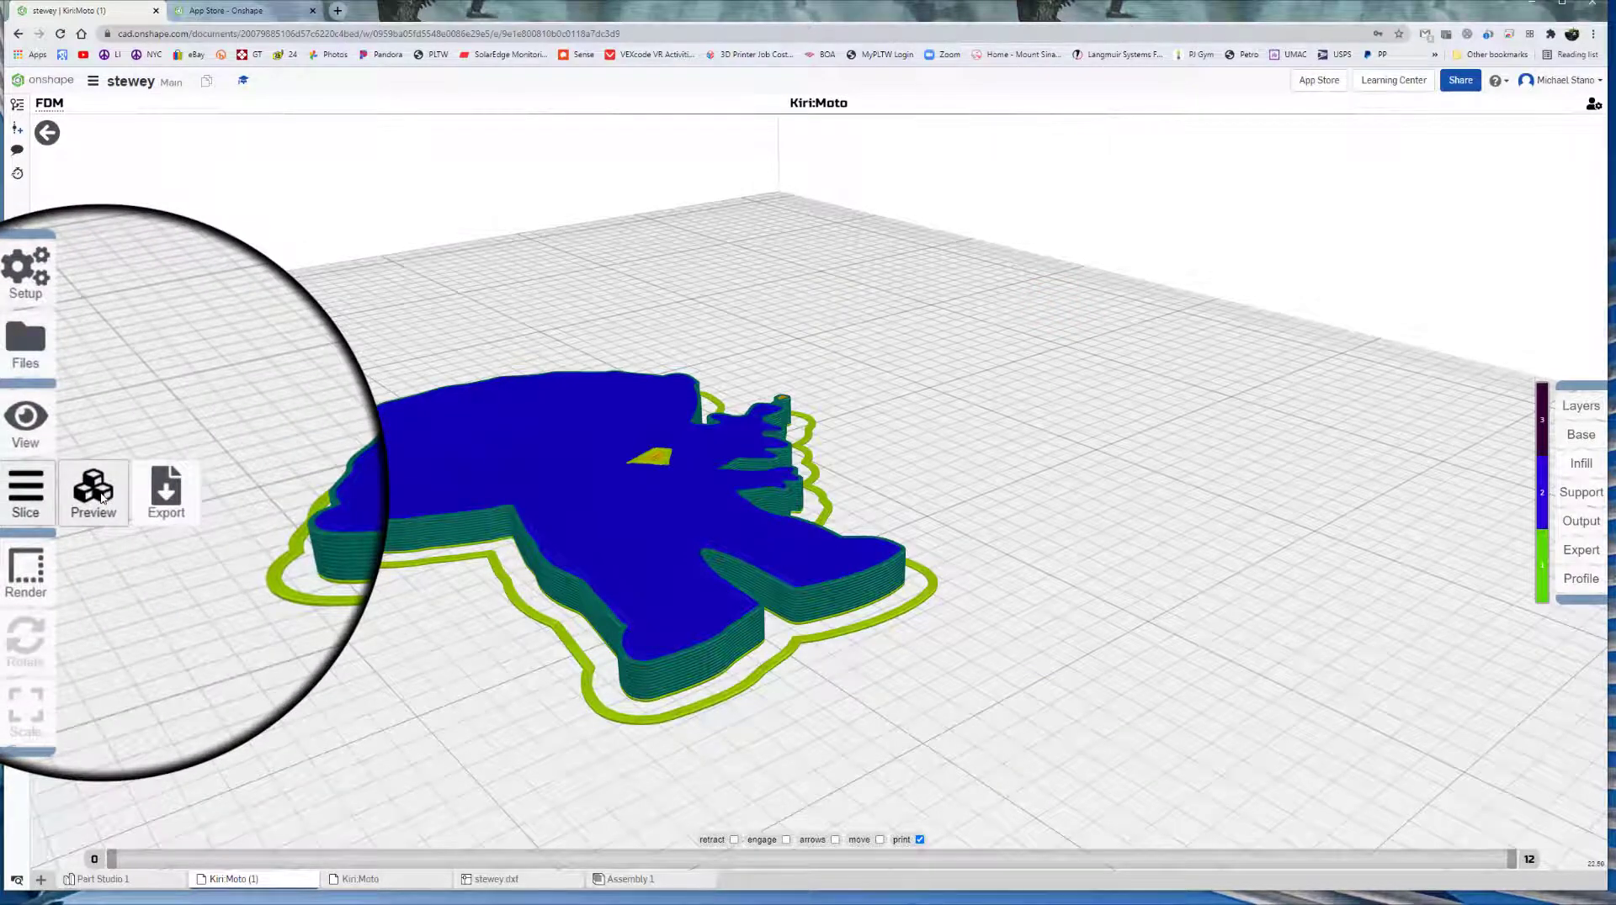
left_click(145, 496)
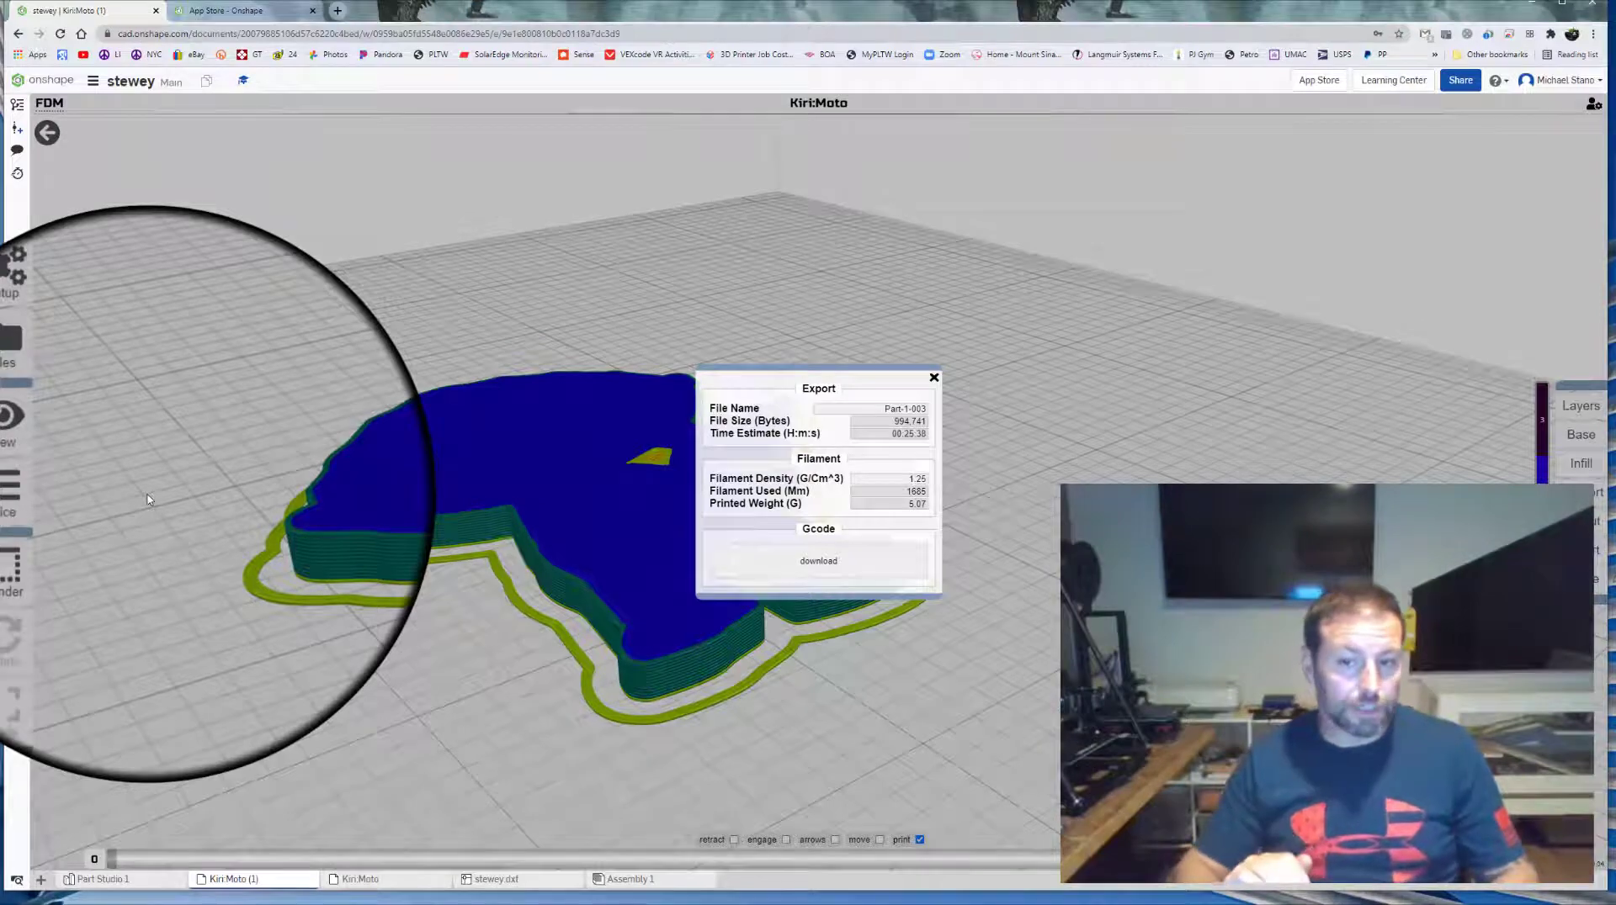
Close the export summary and zoom over the sliced preview's shells, infill and skirt.
left_click(933, 377)
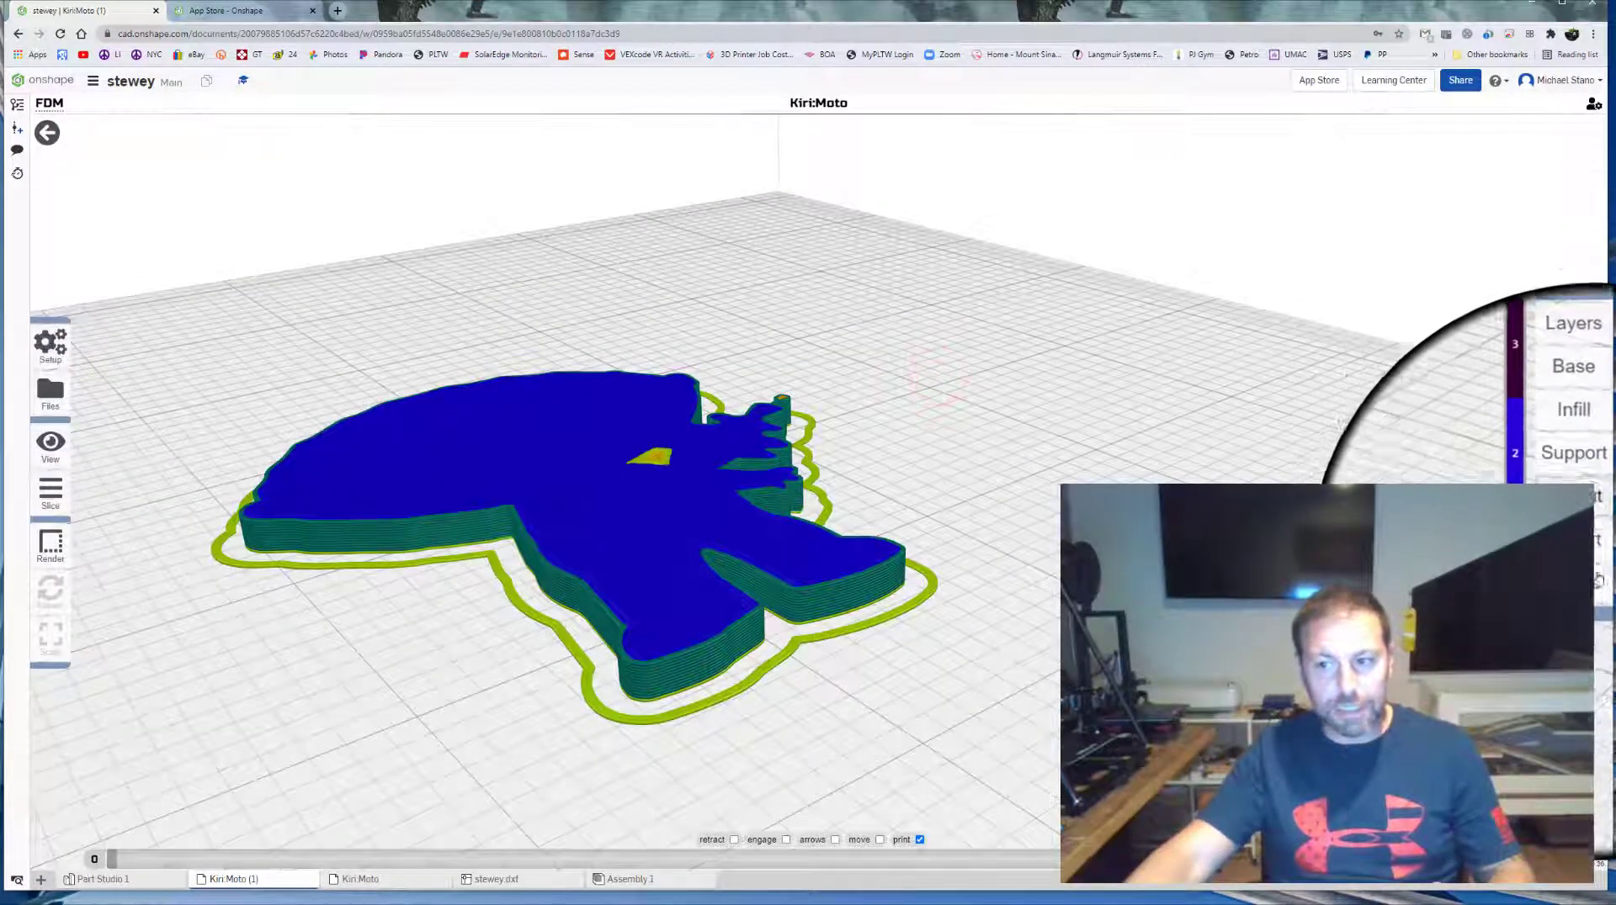
mouse_move(1556, 530)
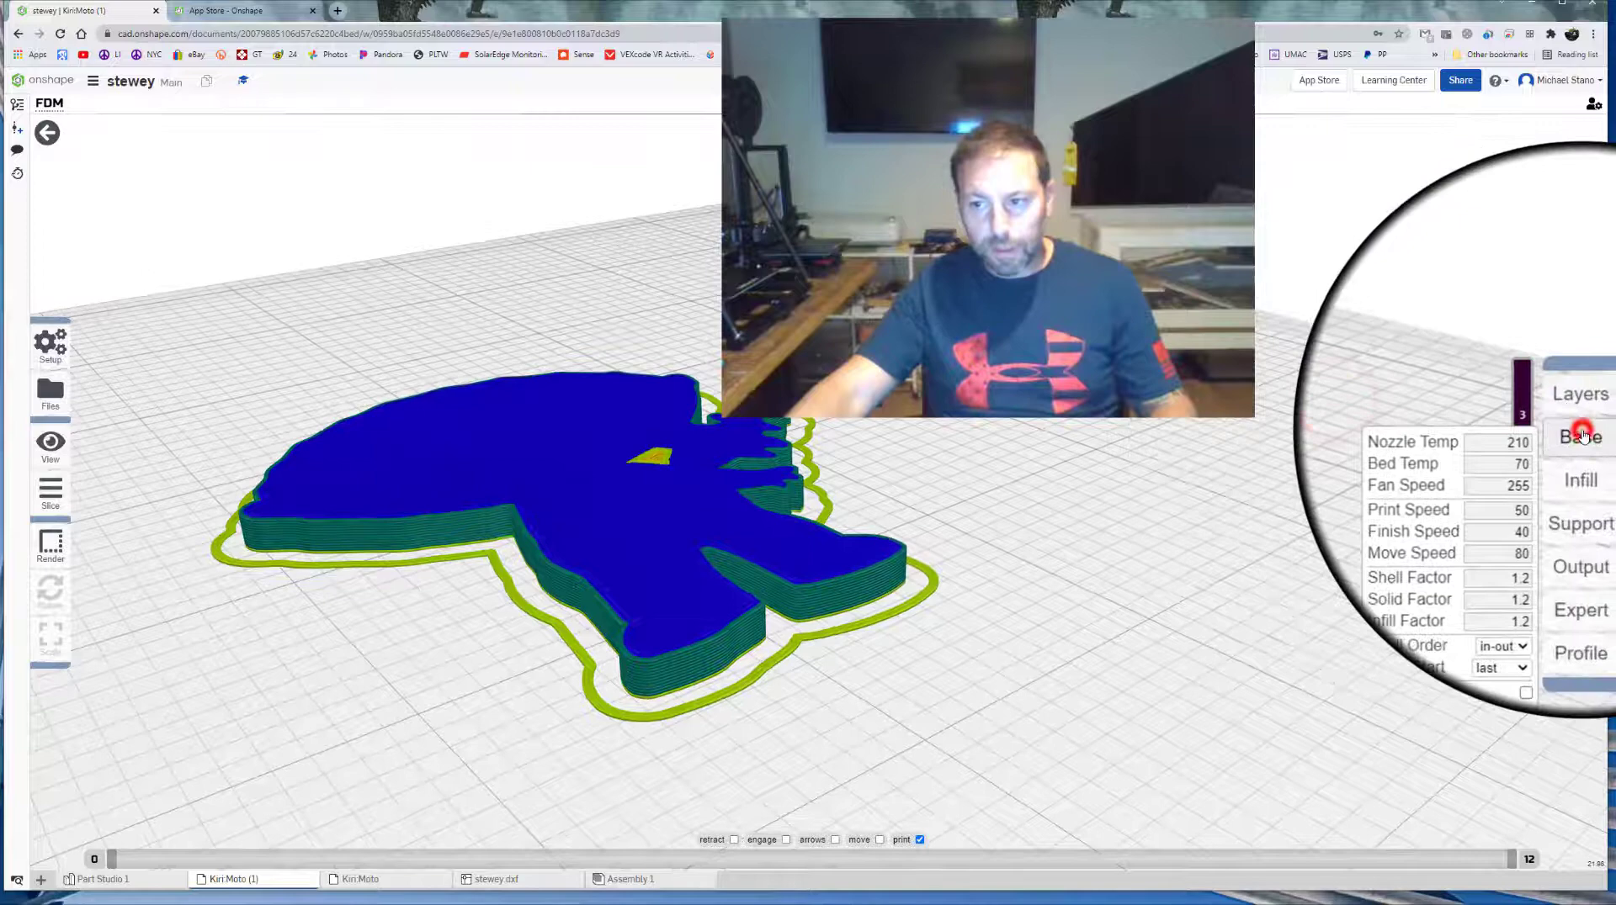
mouse_move(1578, 435)
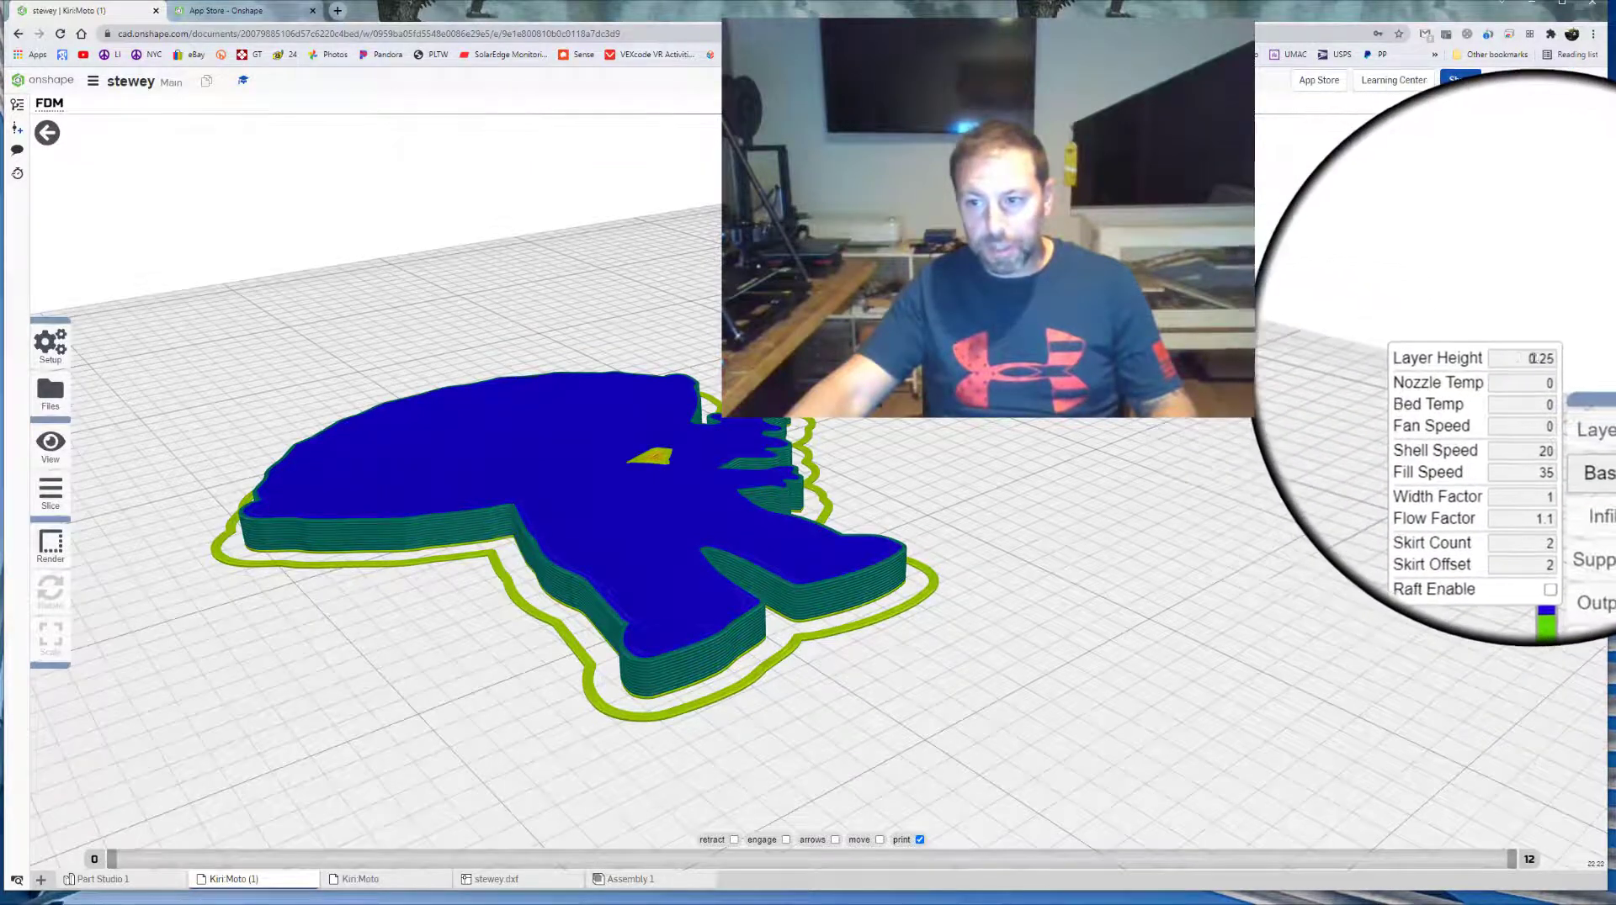
mouse_move(1537, 357)
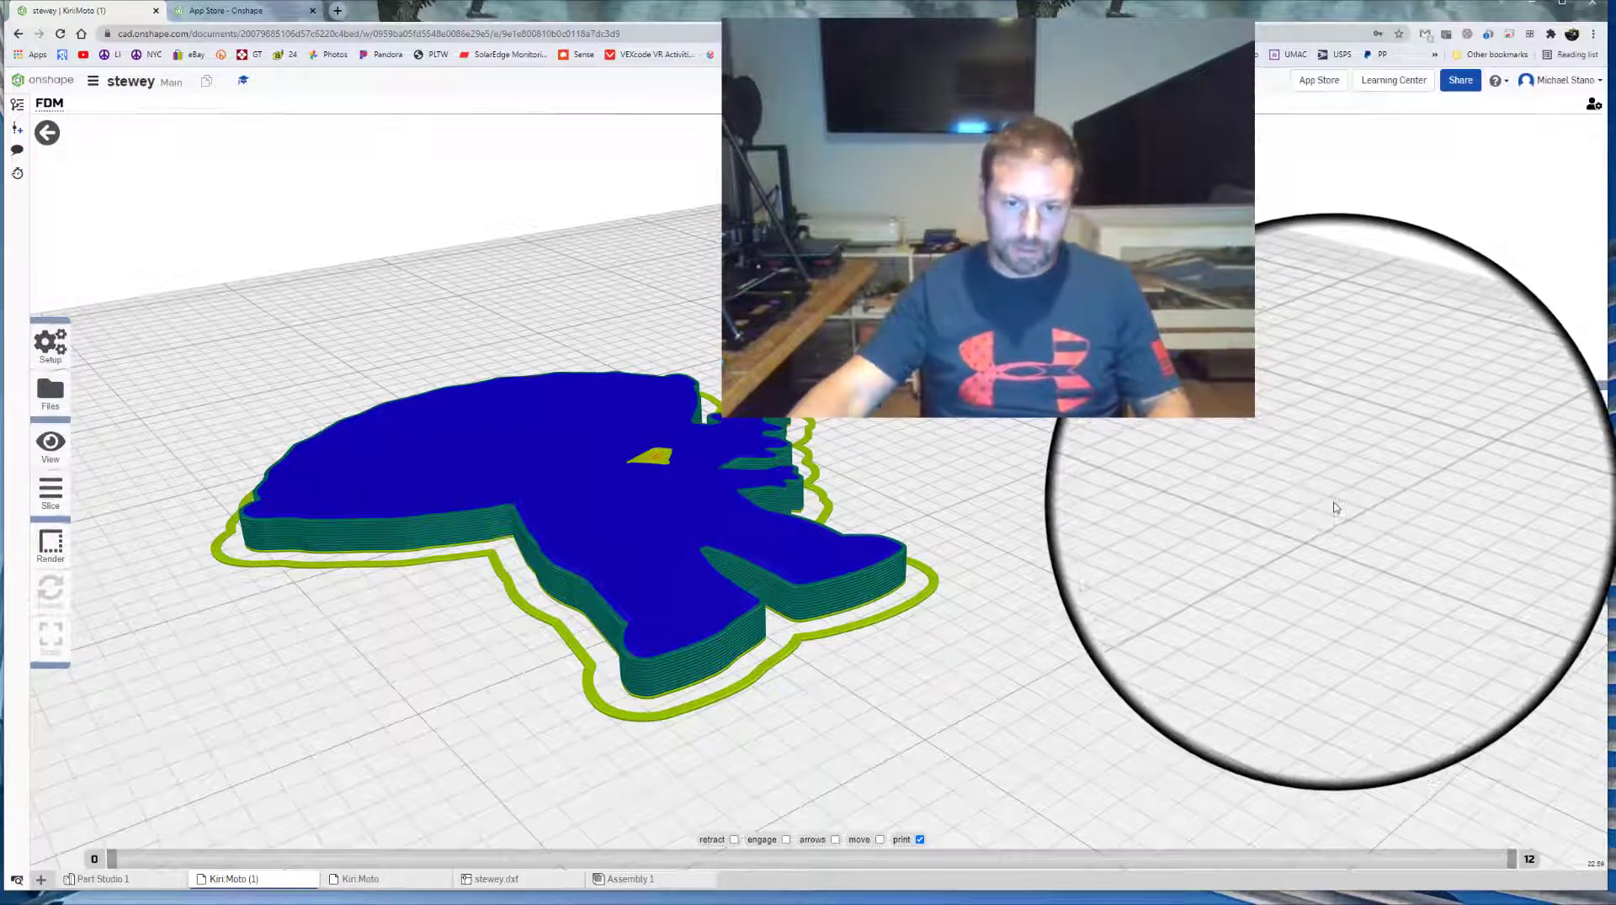
scroll(845, 692, "up", 2)
scroll(846, 693, "down", 2)
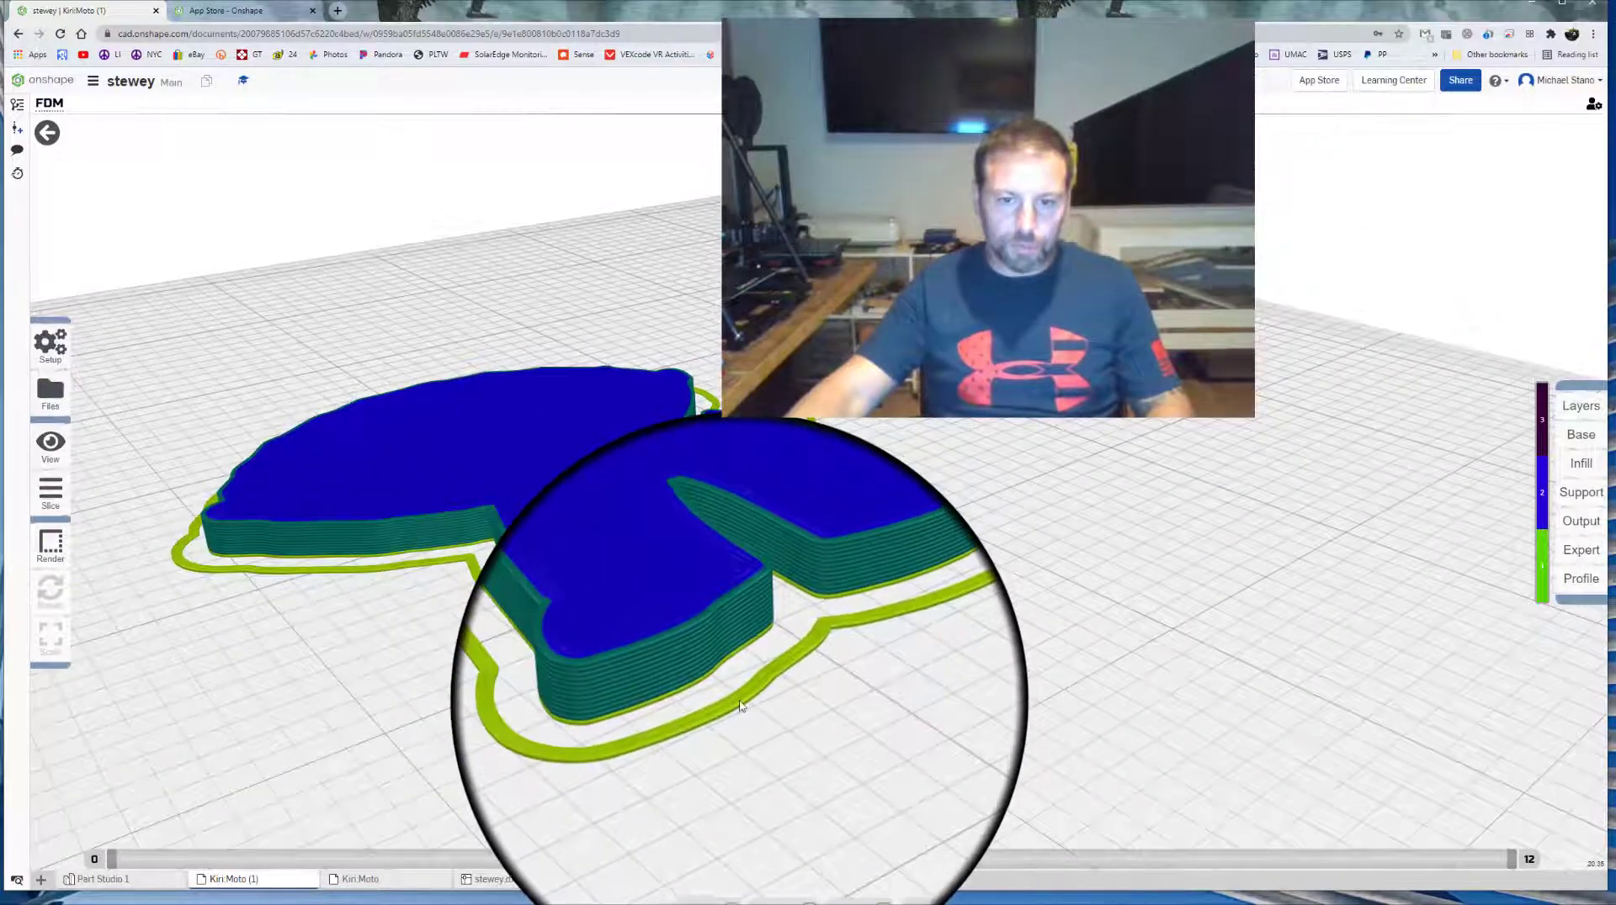